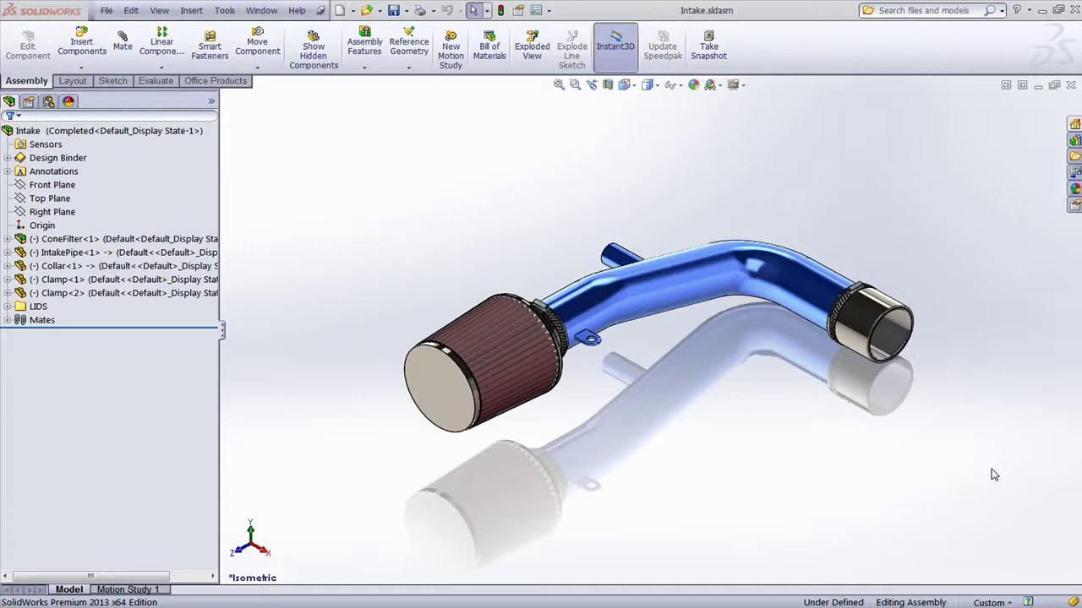
Enable the SolidWorks Flow Simulation 2013 add-in from Options > Add-Ins.
left_click(549, 11)
left_click(568, 57)
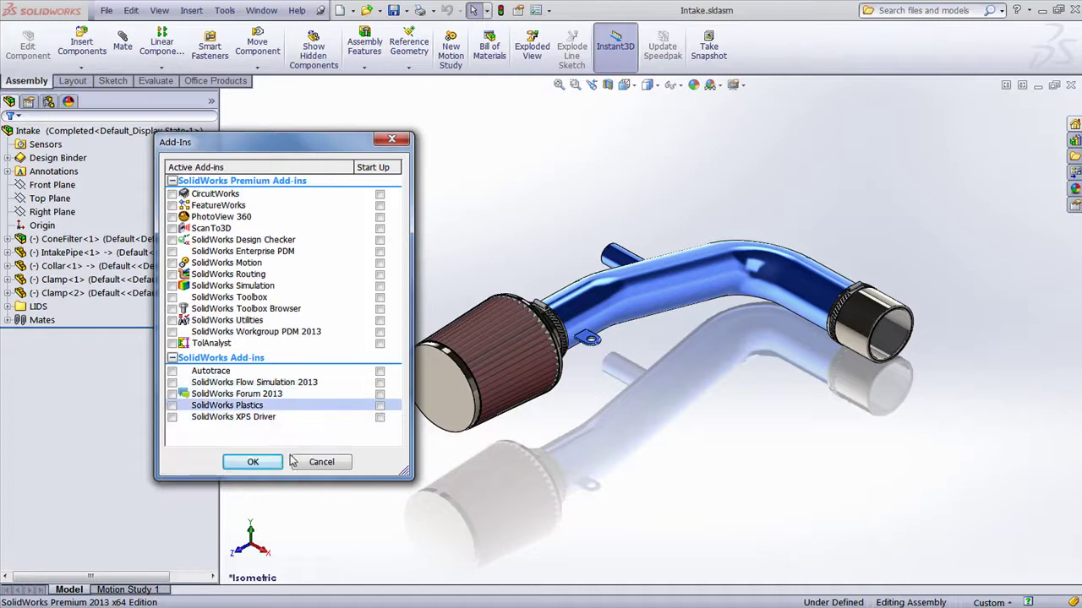
left_click(173, 383)
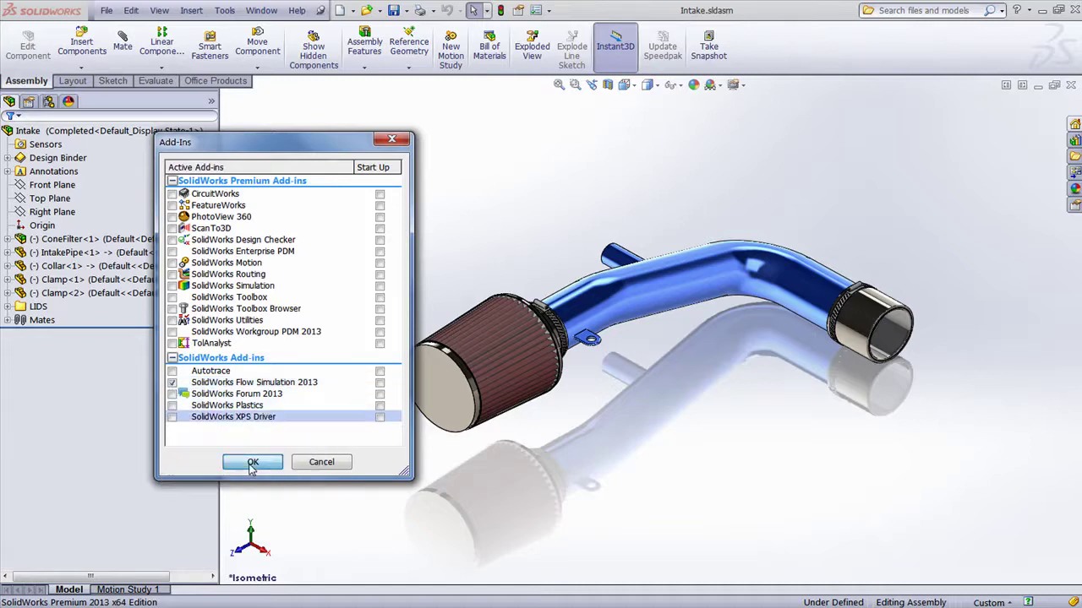
left_click(254, 462)
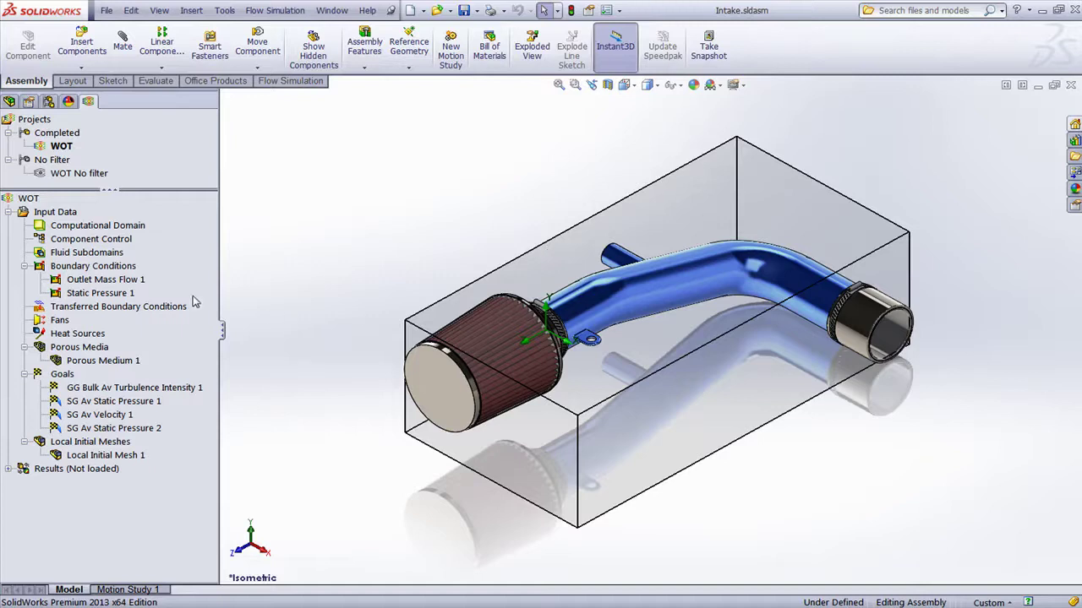
right_click(120, 282)
left_click(148, 295)
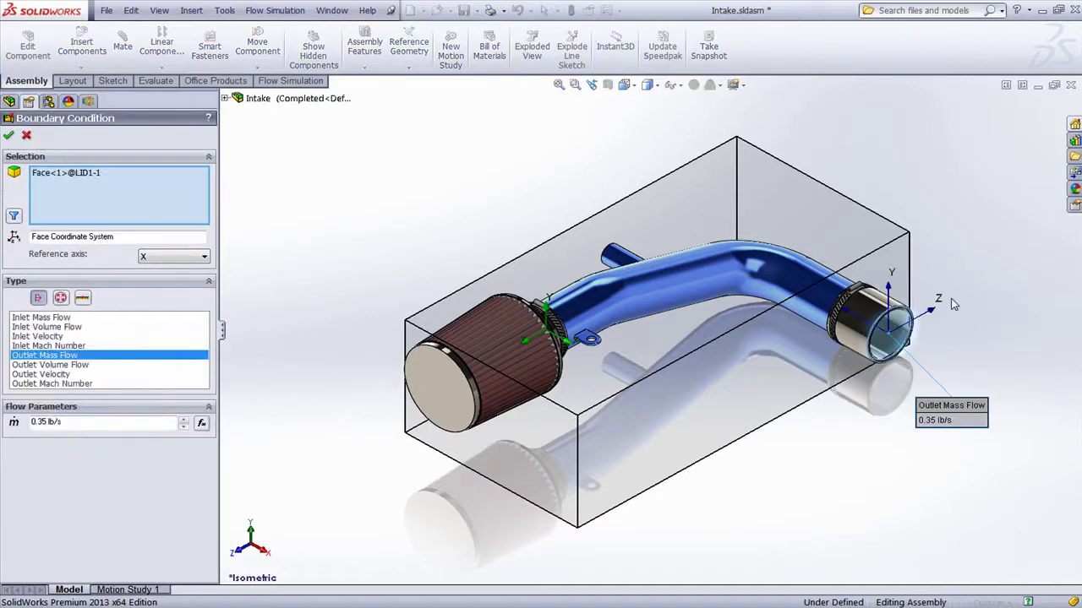
left_click(27, 135)
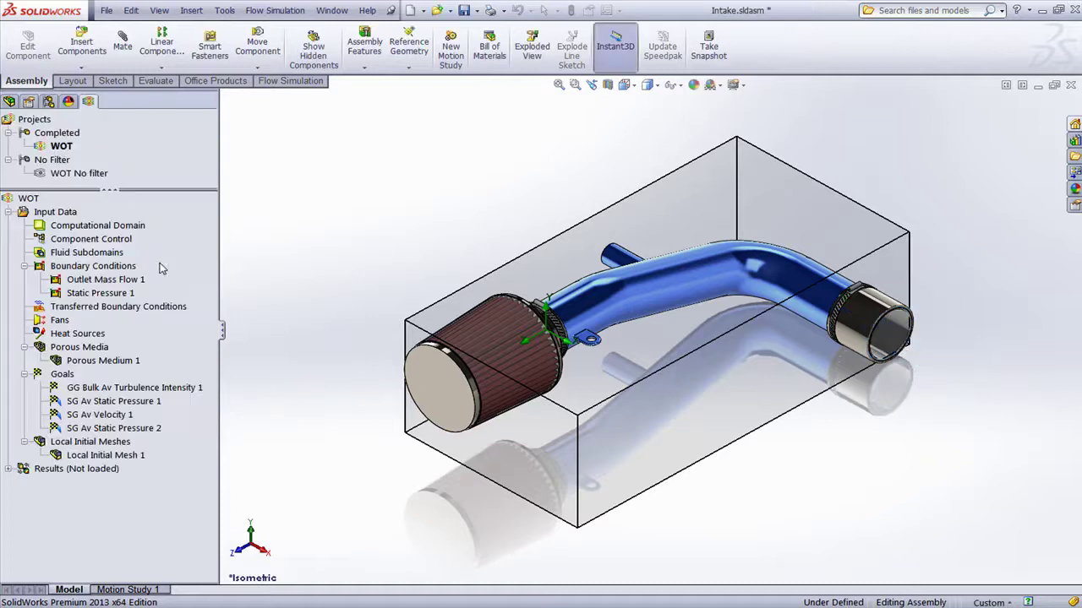
right_click(112, 297)
left_click(142, 306)
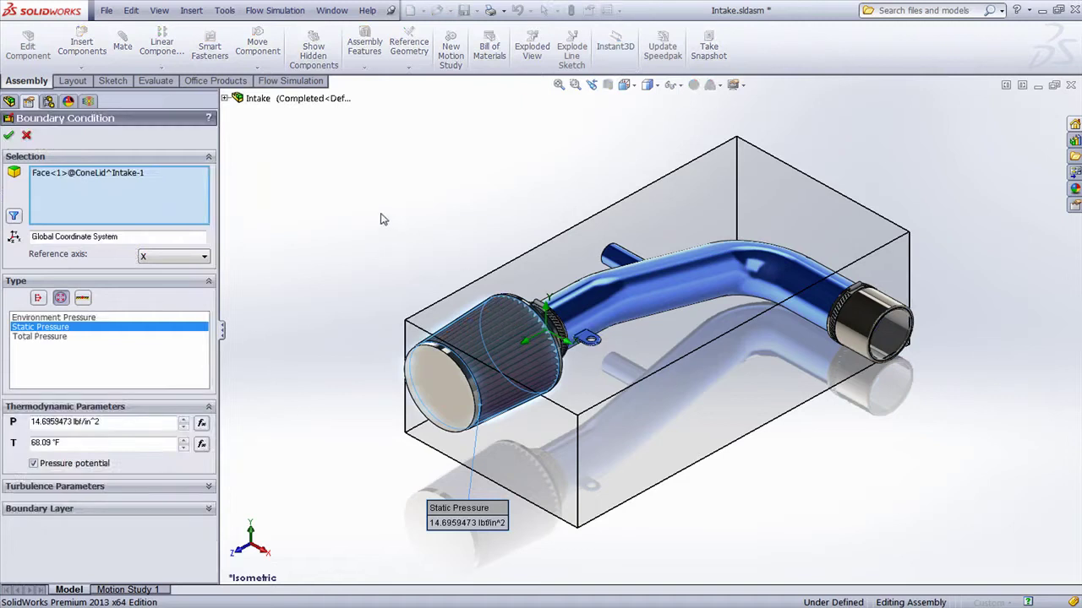
left_click(26, 137)
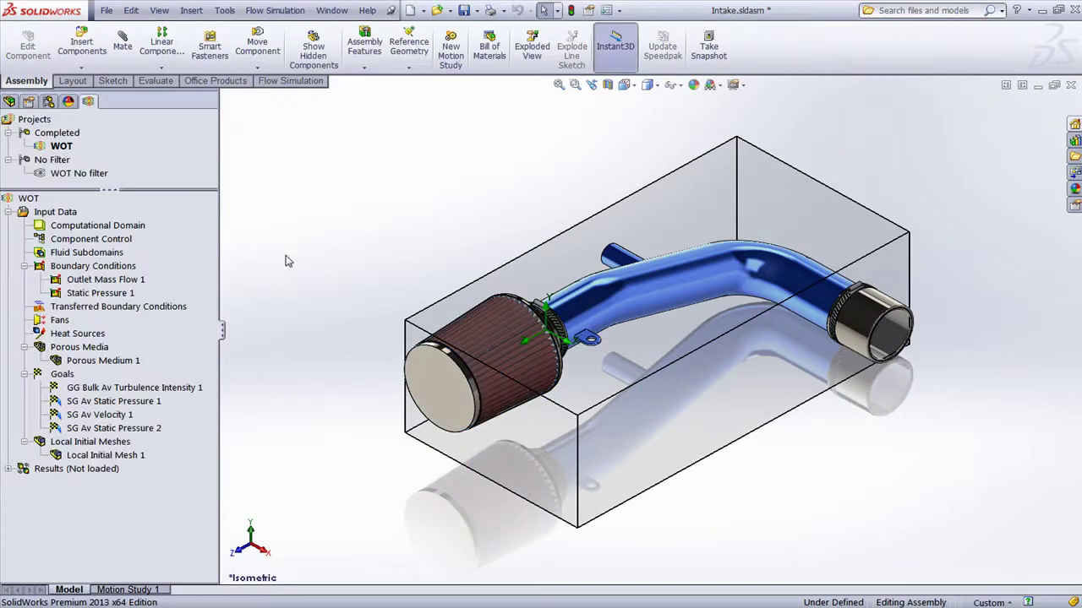
Edit Porous Medium 1's definition and open the porous-media Engineering Database from User Defined.
right_click(113, 363)
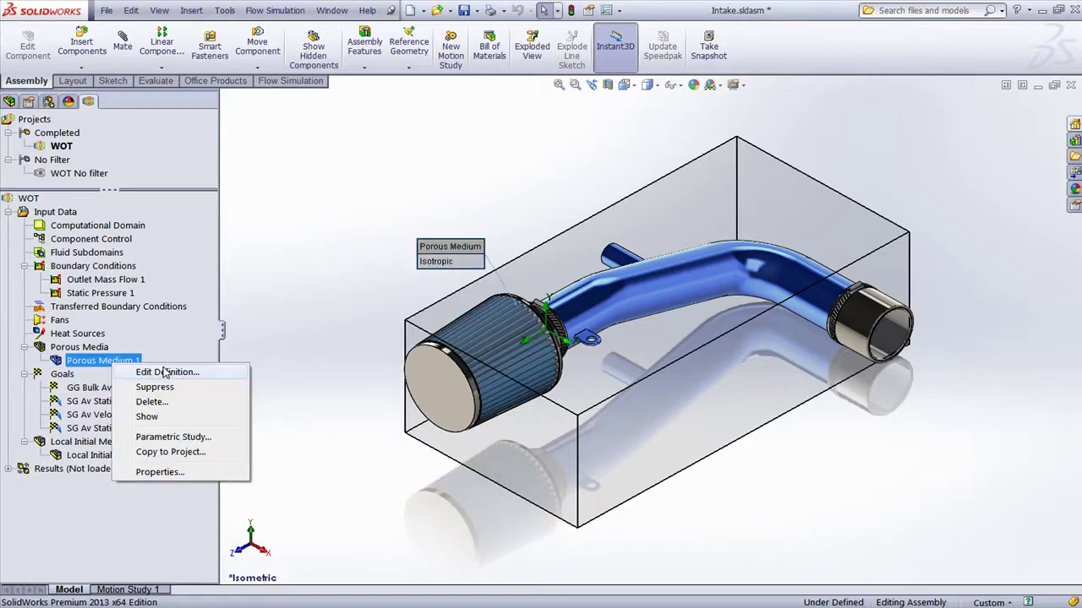
left_click(173, 370)
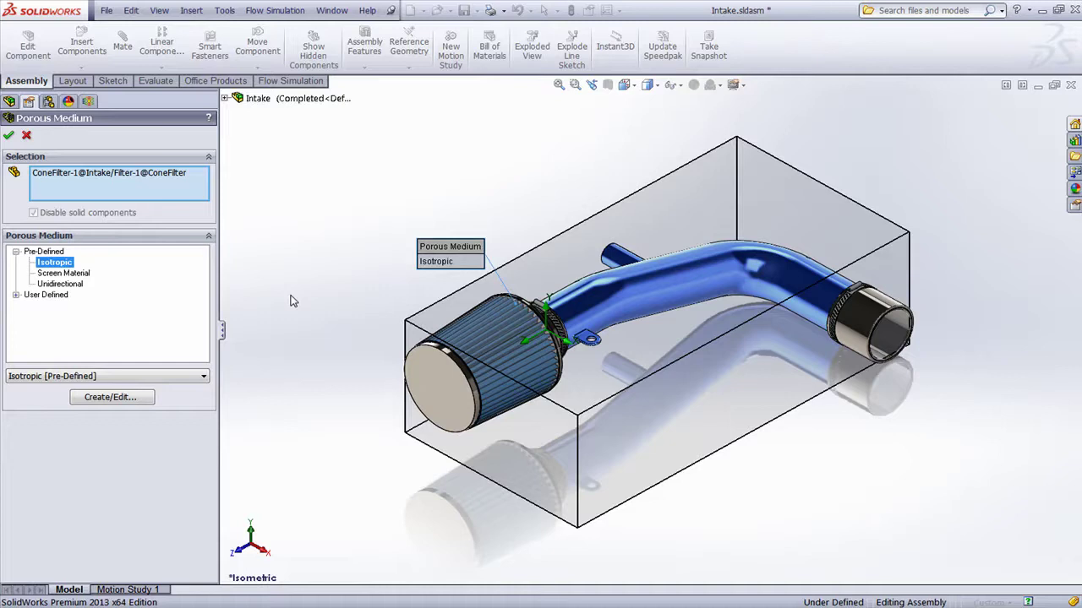
left_click(16, 295)
left_click(117, 399)
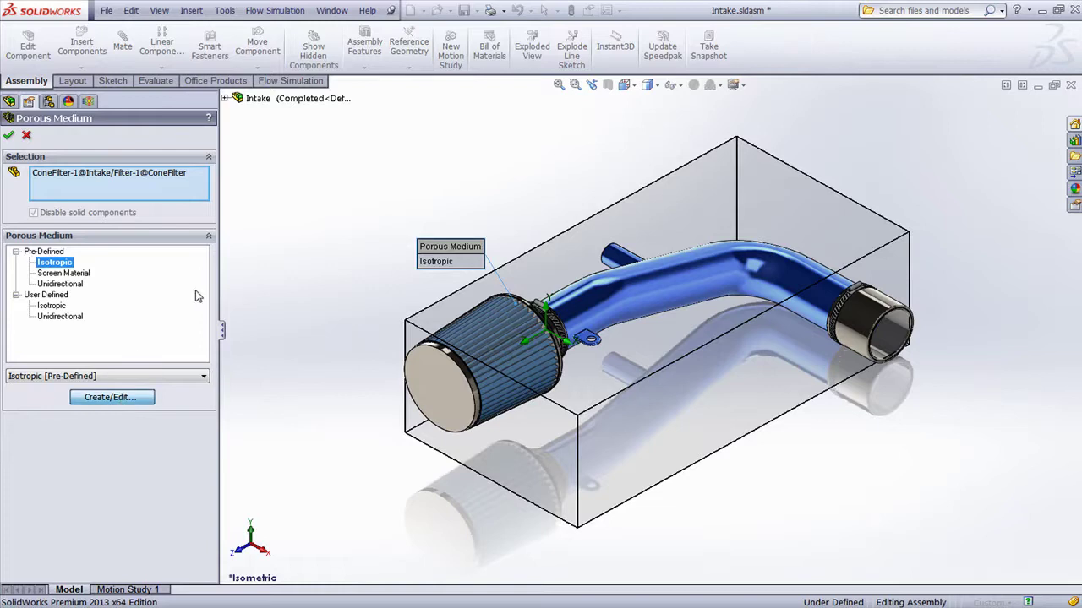
left_click_drag(440, 108, 394, 106)
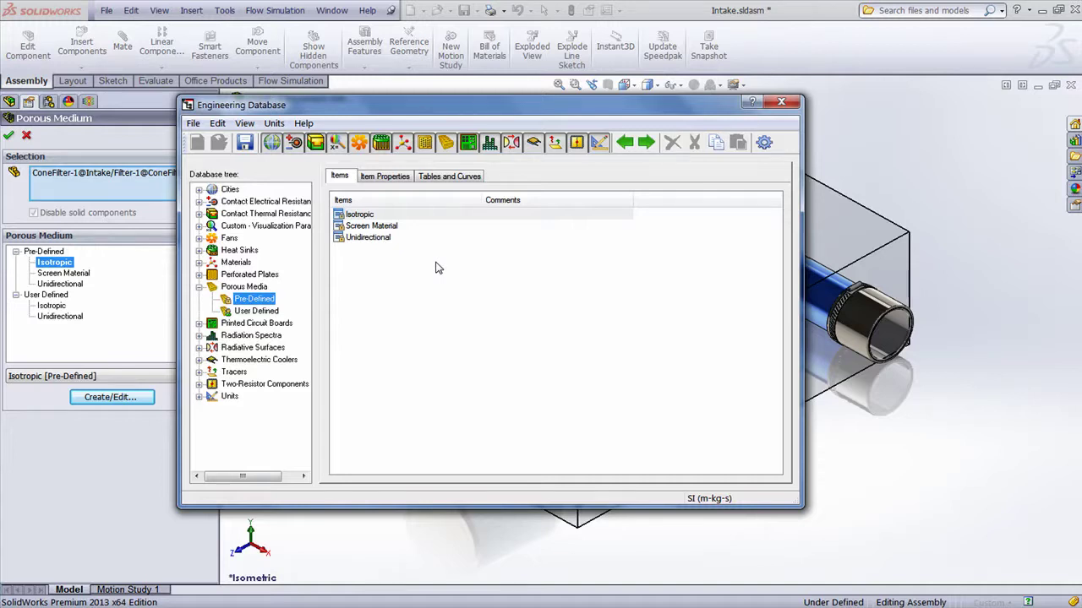
Check the user-defined Isotropic medium's resistance formula (Dependency on velocity), then close the database unsaved.
left_click(247, 312)
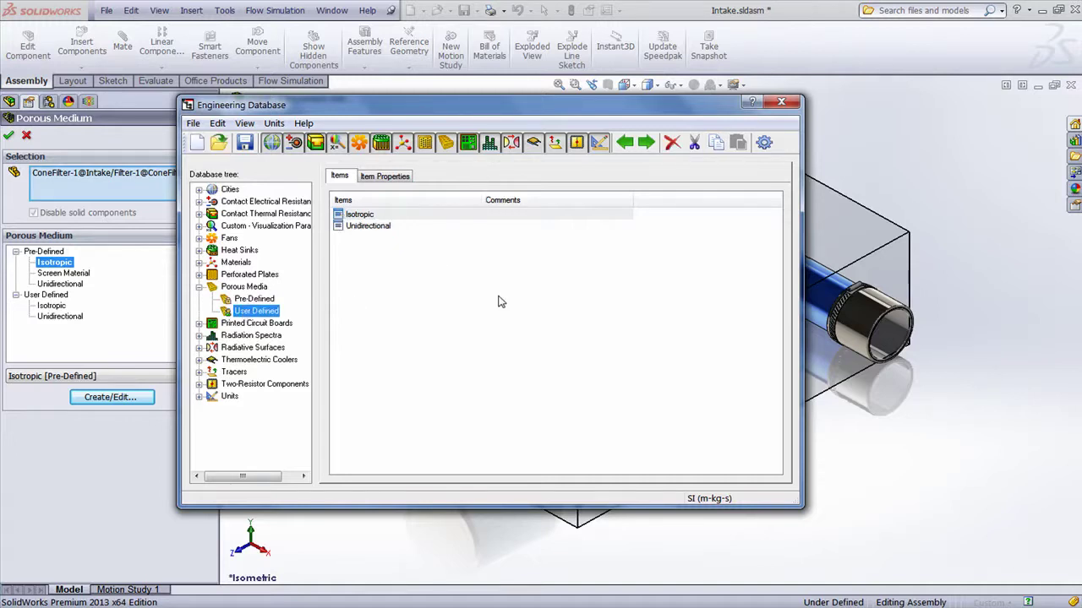
left_click(394, 179)
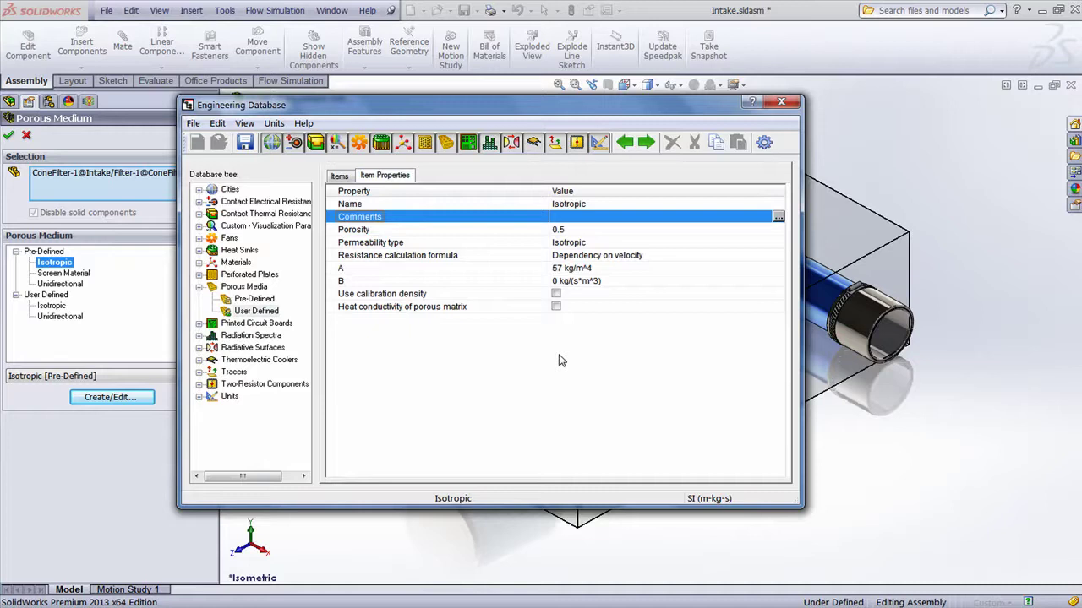
left_click(671, 257)
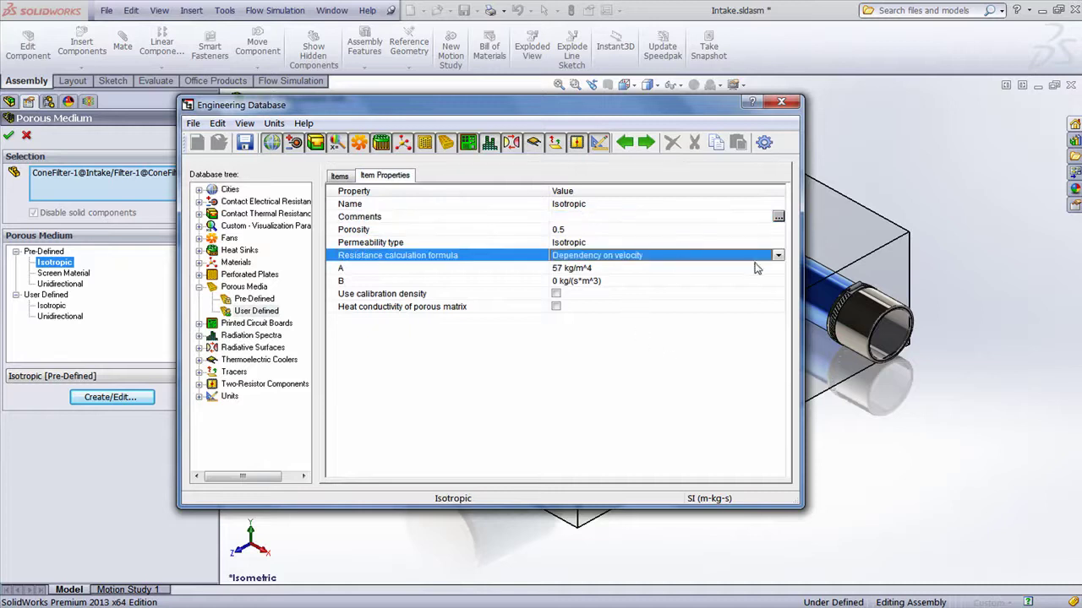
left_click(779, 256)
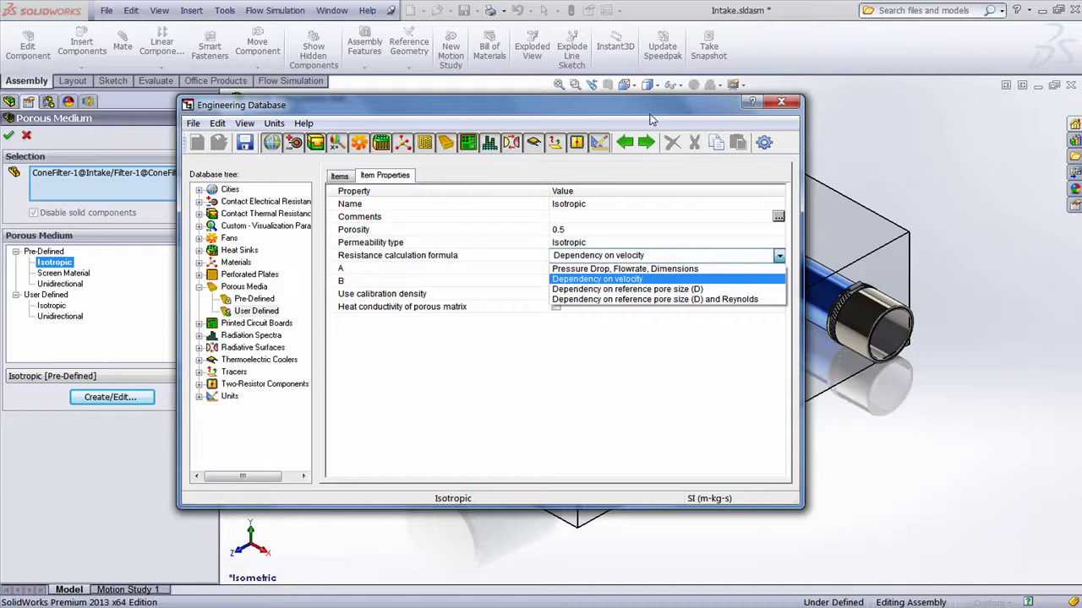
left_click(778, 260)
left_click(784, 104)
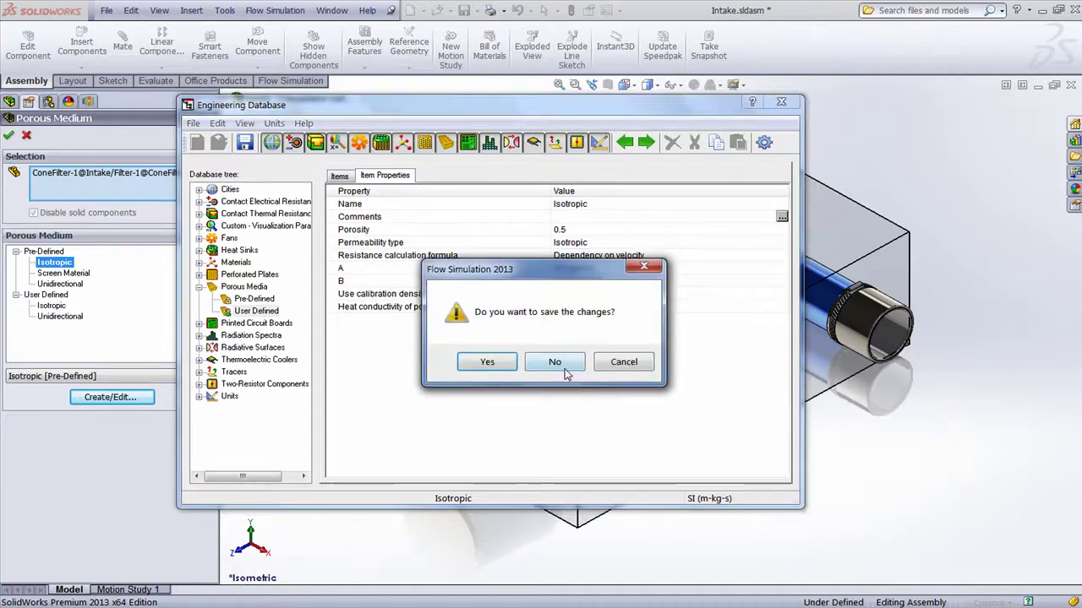
left_click(553, 360)
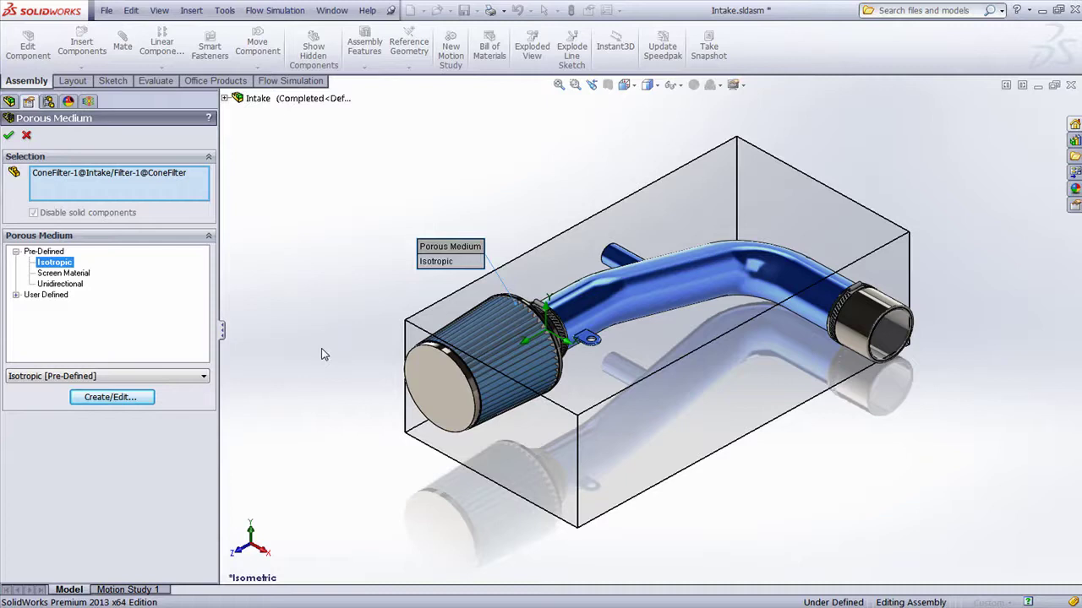
Accept the porous medium, load the WOT results and switch the model to Hidden Lines Visible.
left_click(8, 135)
left_click(8, 212)
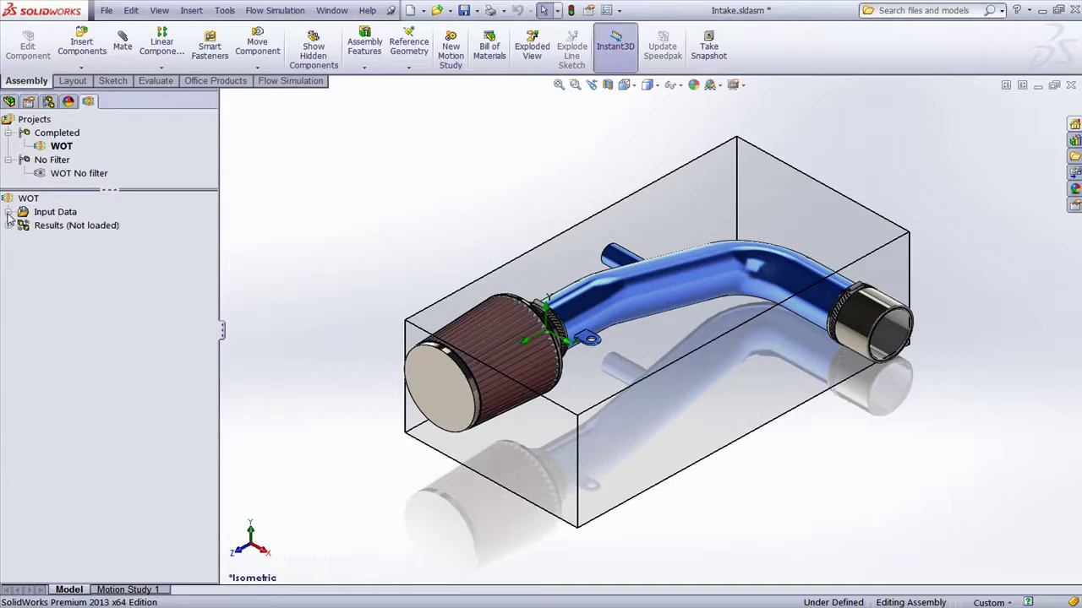
right_click(69, 230)
left_click(100, 238)
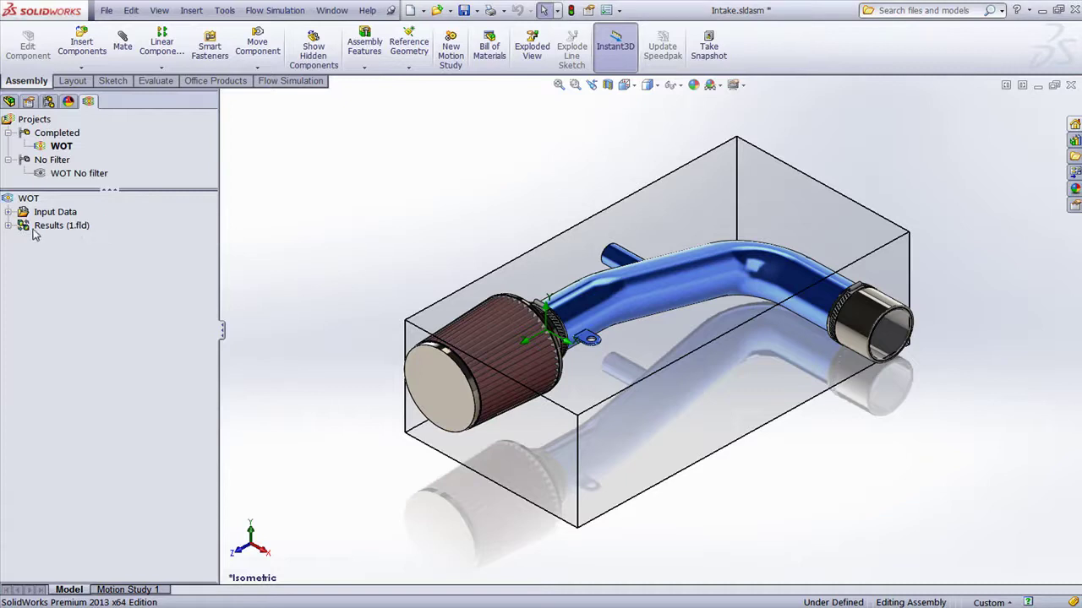
left_click(8, 225)
right_click(86, 266)
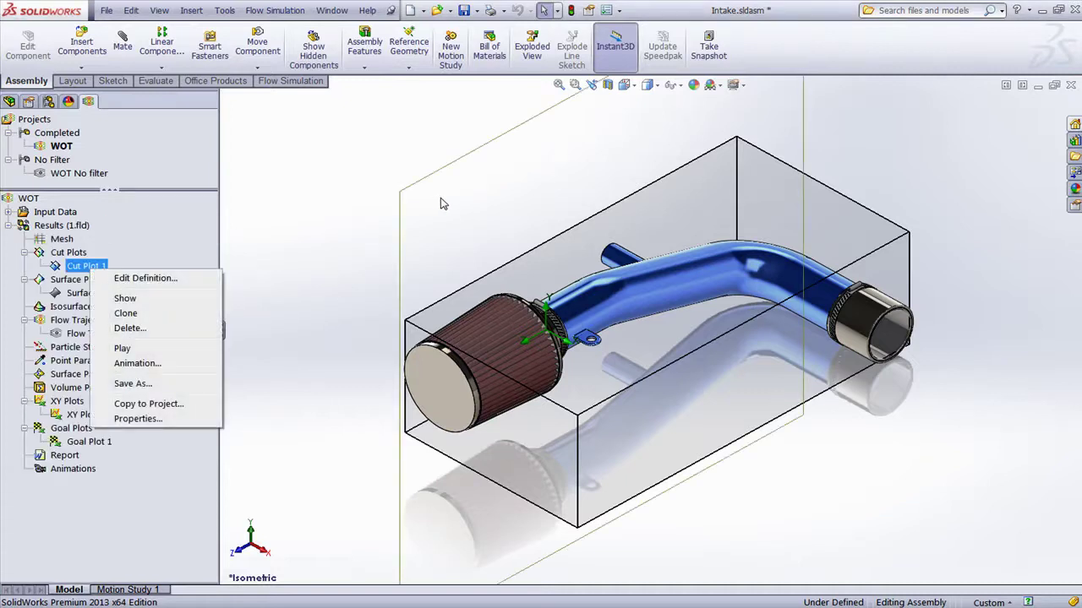
left_click(648, 86)
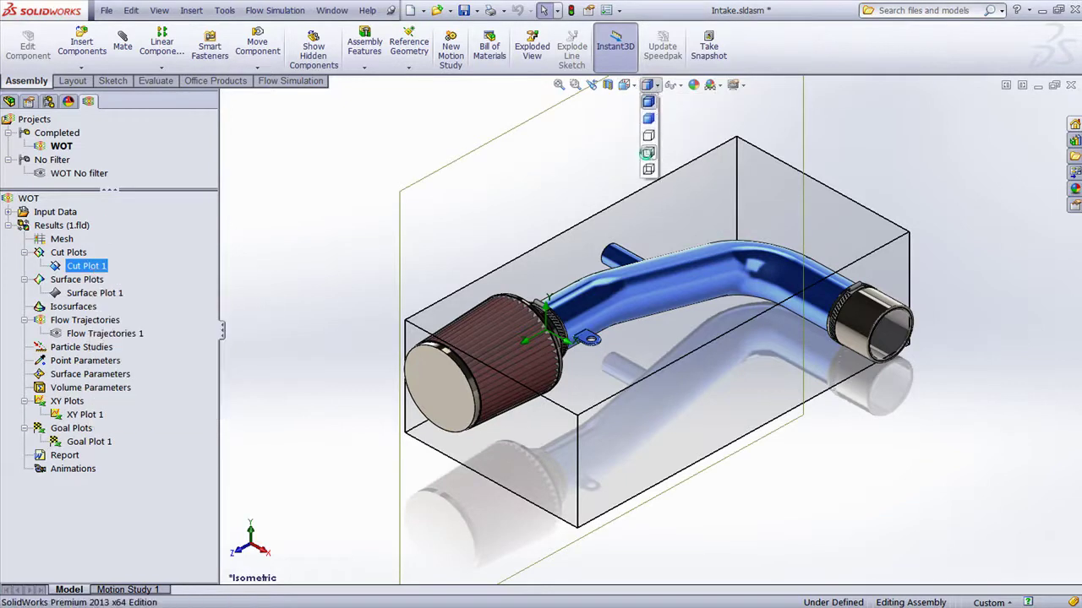
left_click(649, 145)
Show Cut Plot 1's velocity contours and orbit and zoom in close on the filter.
right_click(97, 266)
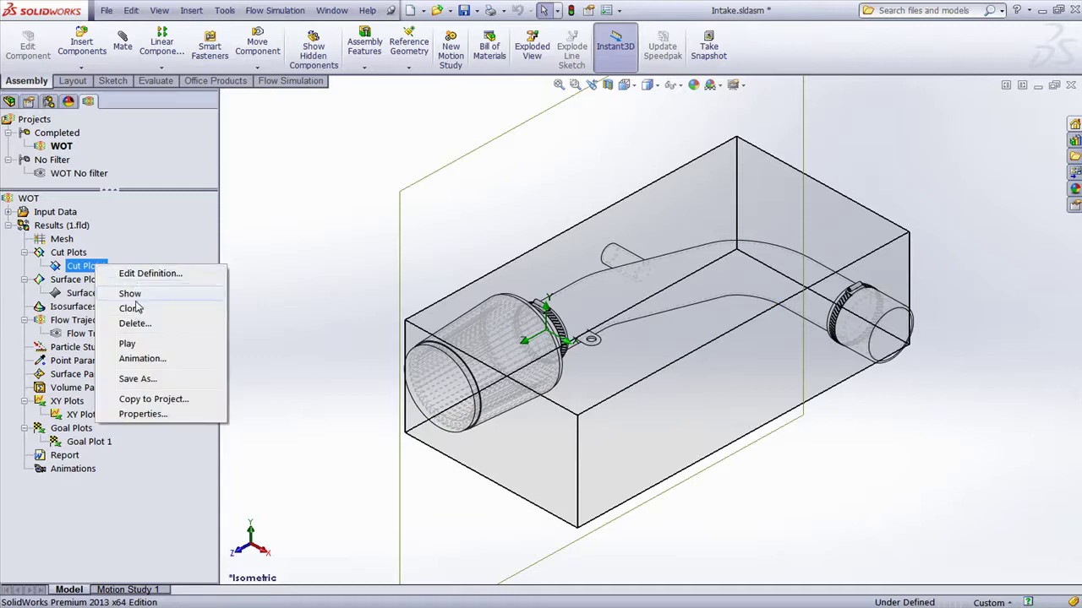
left_click(131, 294)
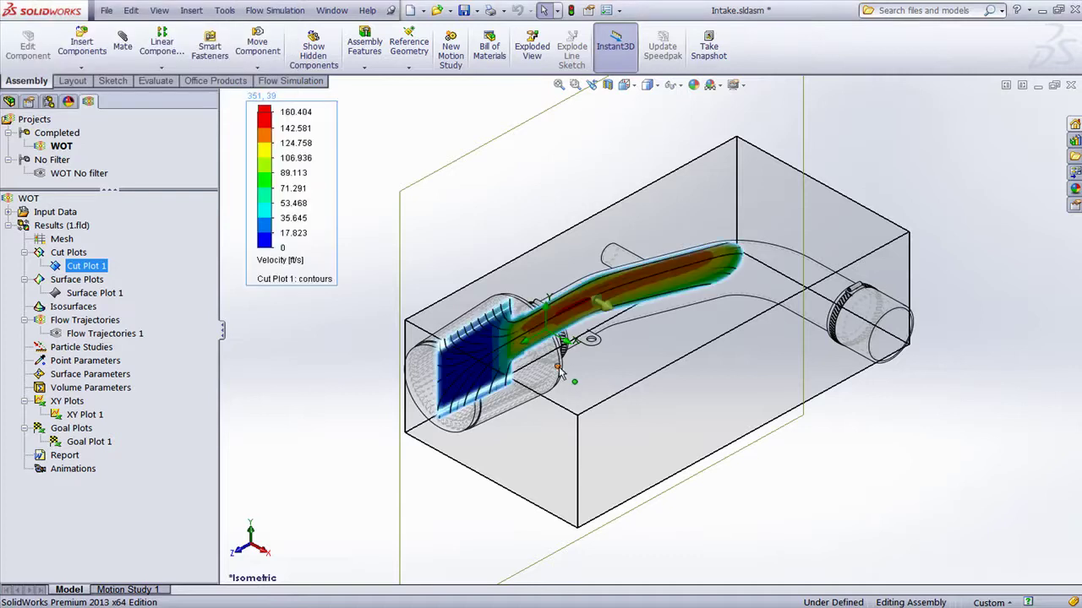
middle_click_drag(575, 374, 610, 308)
scroll(558, 316, "down", 10)
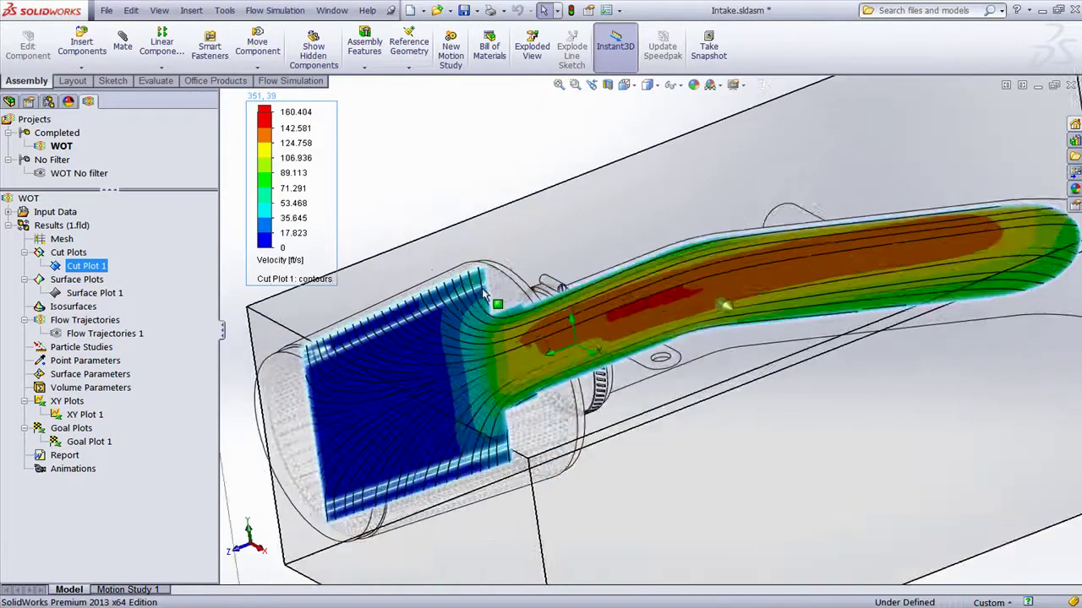
left_click(448, 154)
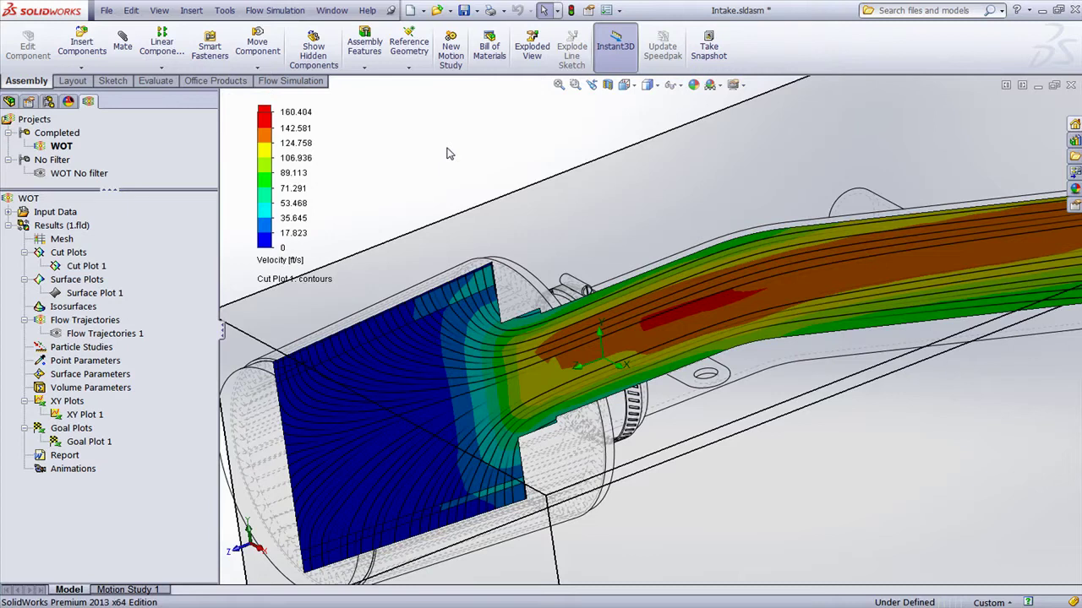
middle_click_drag(572, 318, 615, 362)
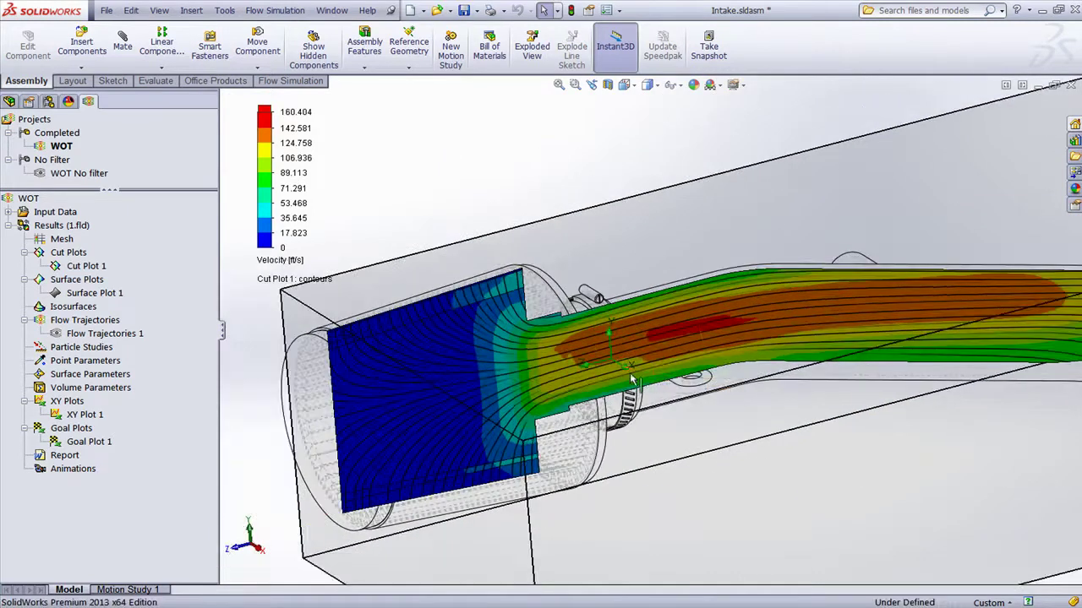
left_click(94, 267)
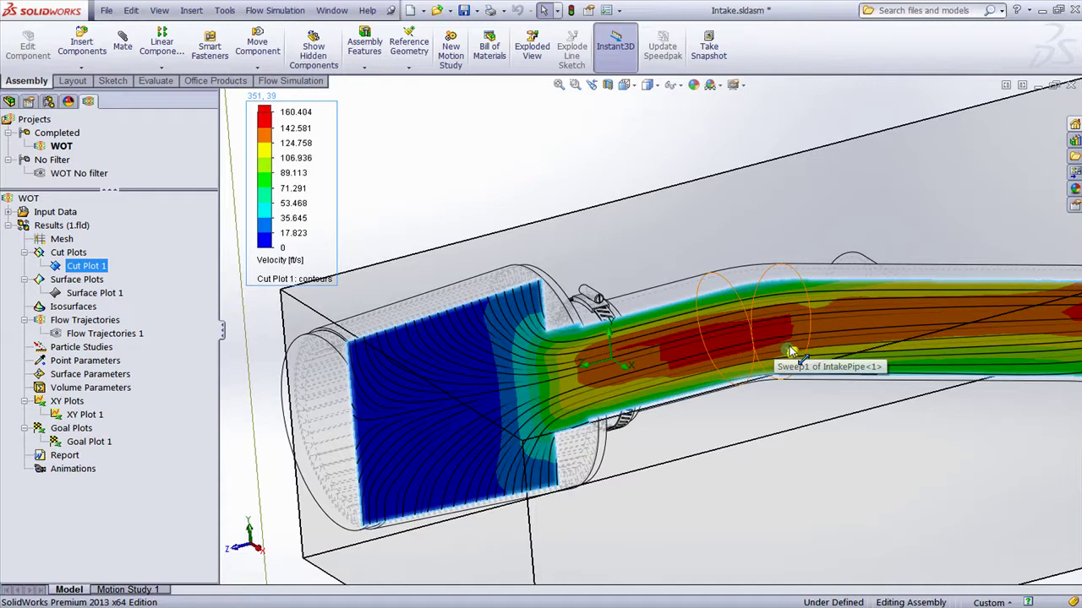
Hide Cut Plot 1 and show Surface Plot 1's pressure contours, viewing the intake from above.
right_click(84, 267)
left_click(124, 292)
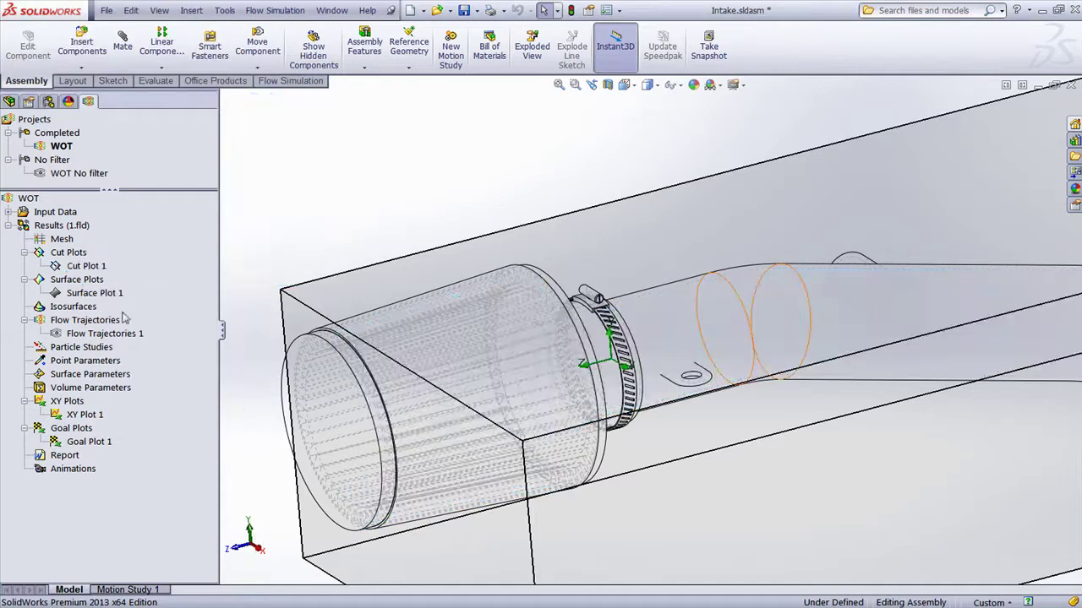
right_click(111, 292)
left_click(137, 321)
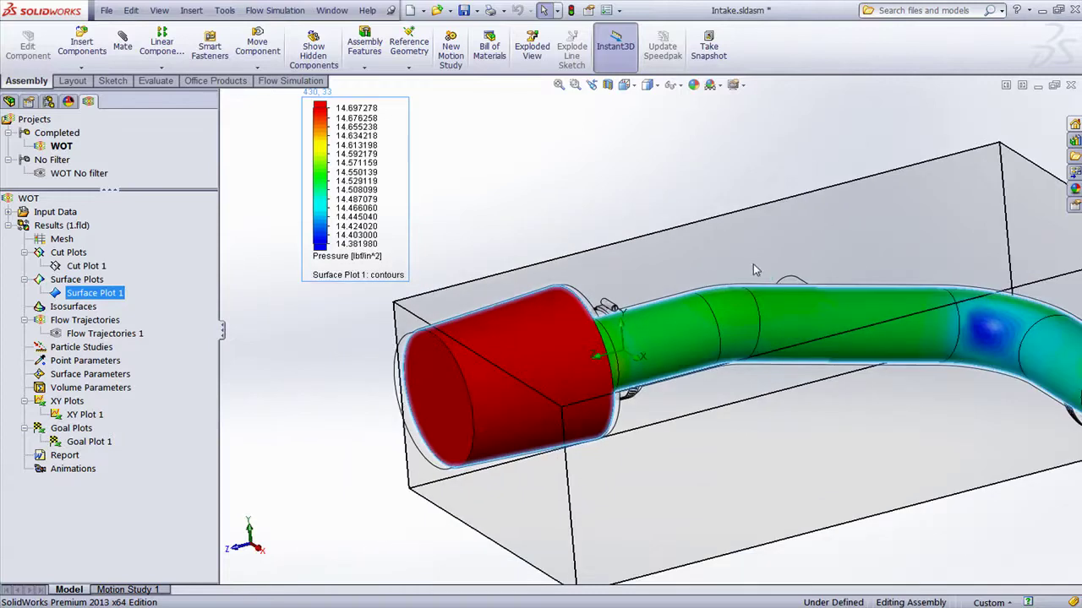
middle_click_drag(754, 270, 861, 314)
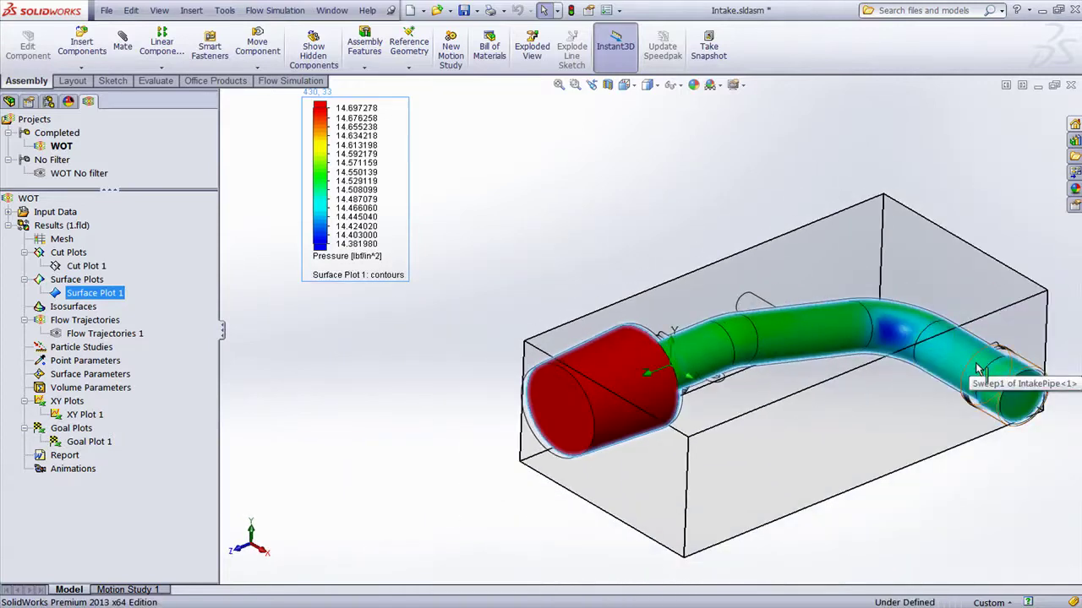
Hide Surface Plot 1 and show Flow Trajectories 1 with the whole model fitted in view.
right_click(110, 295)
left_click(119, 337)
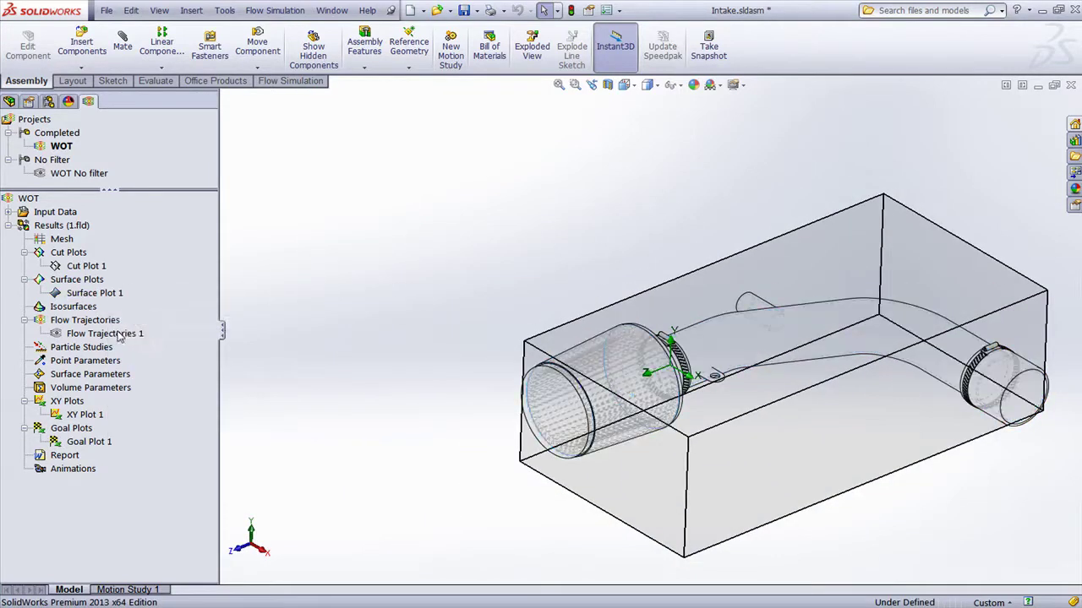
left_click(119, 336)
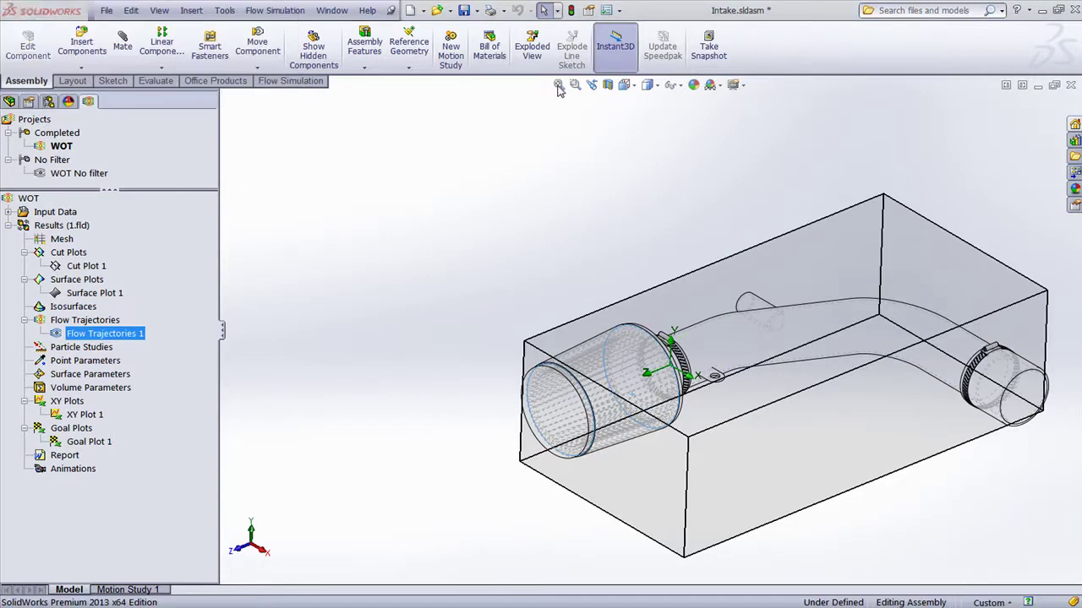
left_click(559, 84)
left_click(524, 216)
middle_click_drag(524, 216, 386, 224)
Play and then stop the flow trajectory animation, and bring up Goal Plot 1's options.
right_click(133, 336)
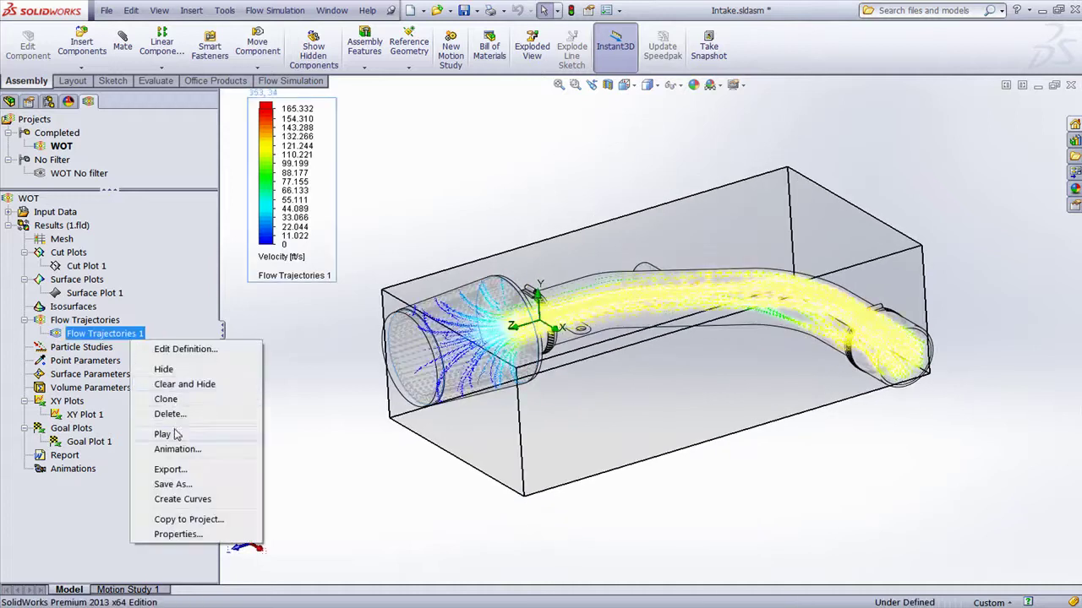
left_click(162, 434)
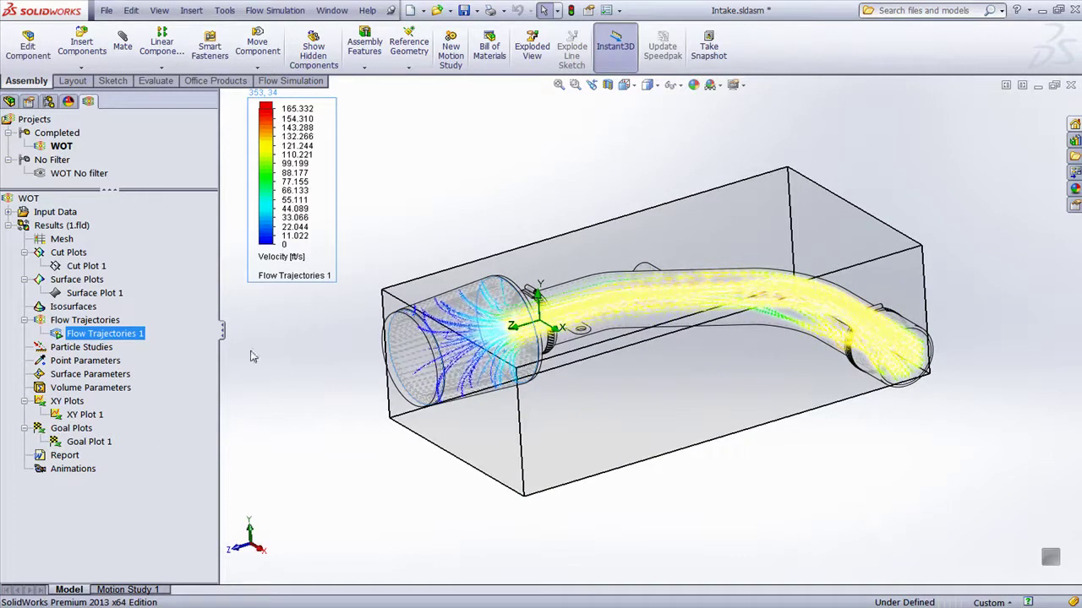
right_click(137, 334)
left_click(154, 427)
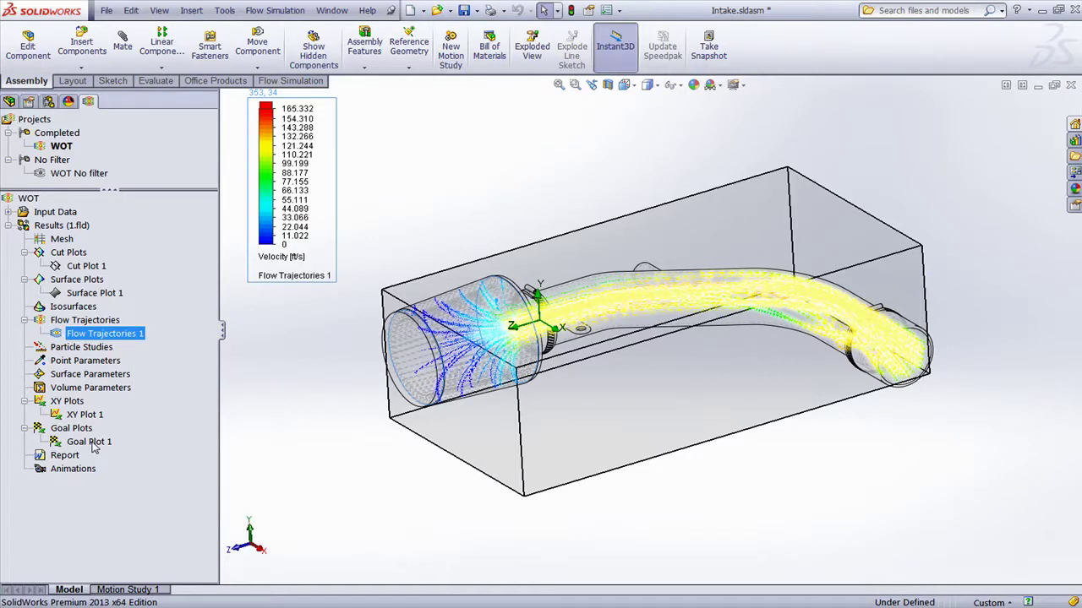
right_click(95, 448)
Open Goal Plot 1's definition, review its four goals, then close the settings.
left_click(113, 450)
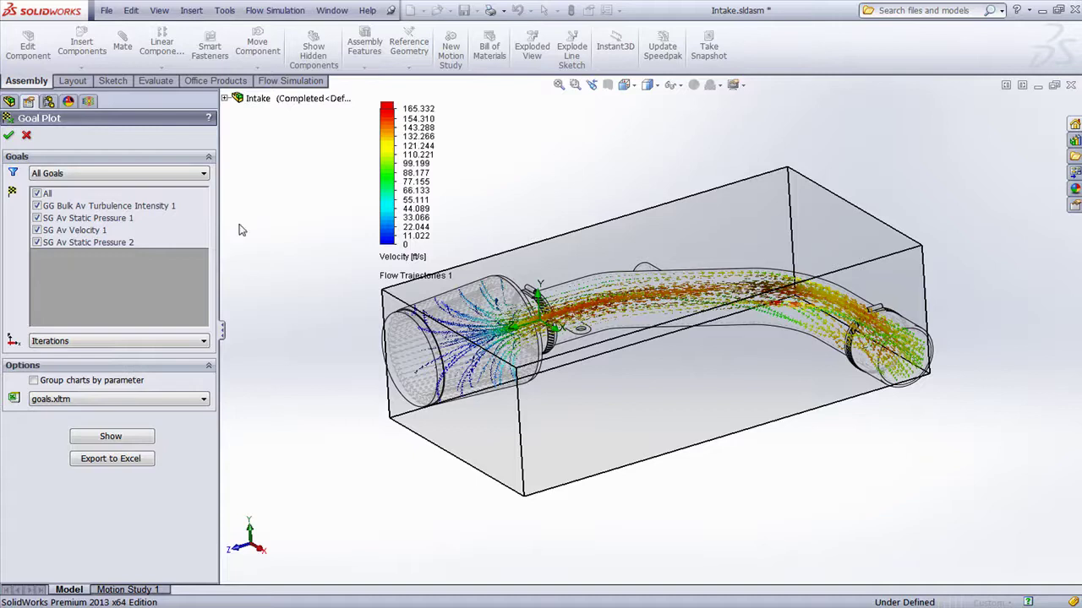
left_click(26, 136)
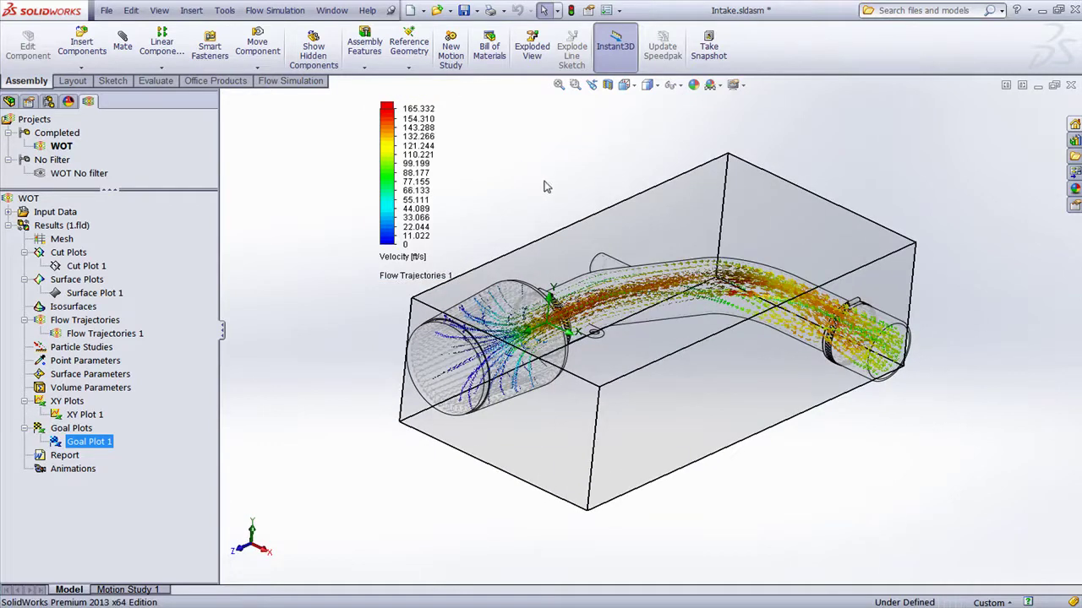
Activate the WOT No filter study and set the display style to Shaded With Edges.
double_click(78, 174)
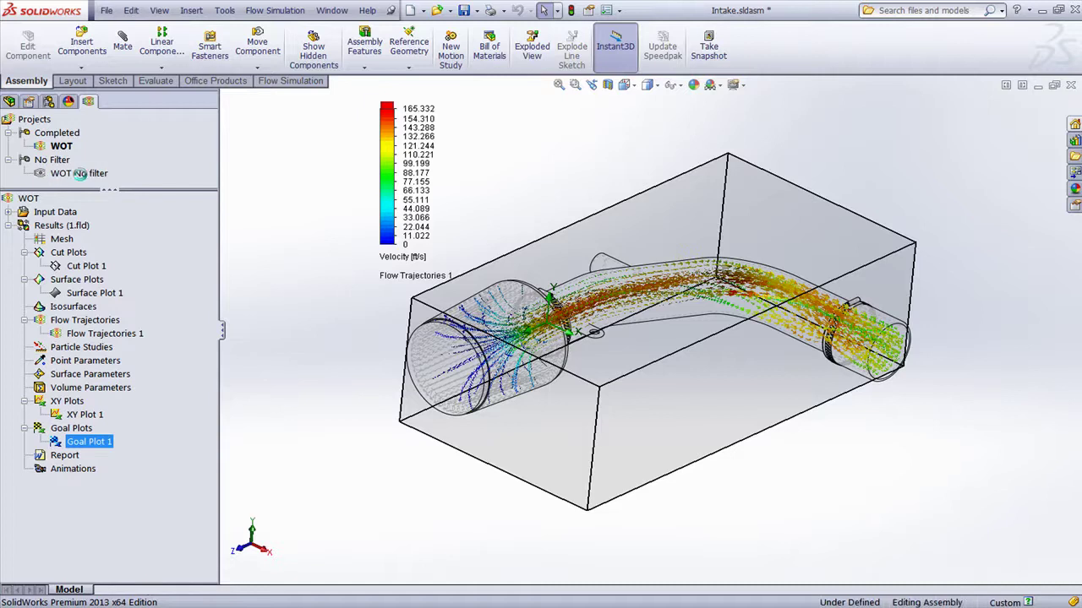
left_click(651, 85)
left_click(649, 102)
scroll(676, 313, "down", 3)
scroll(676, 313, "up", 2)
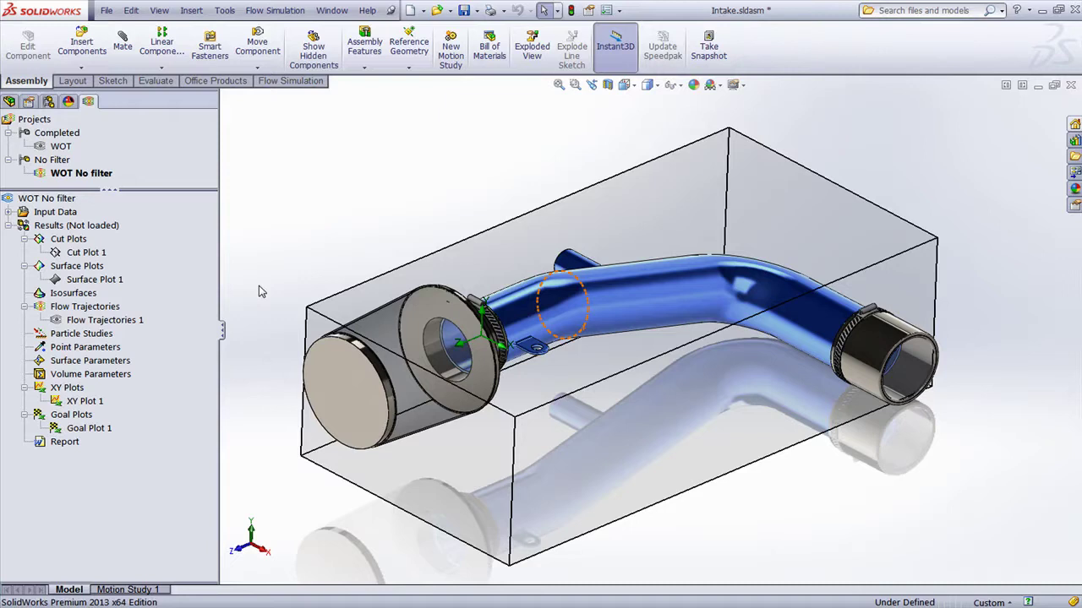
Load the no-filter results, show Cut Plot 1, and fit the model in an isometric view.
right_click(94, 253)
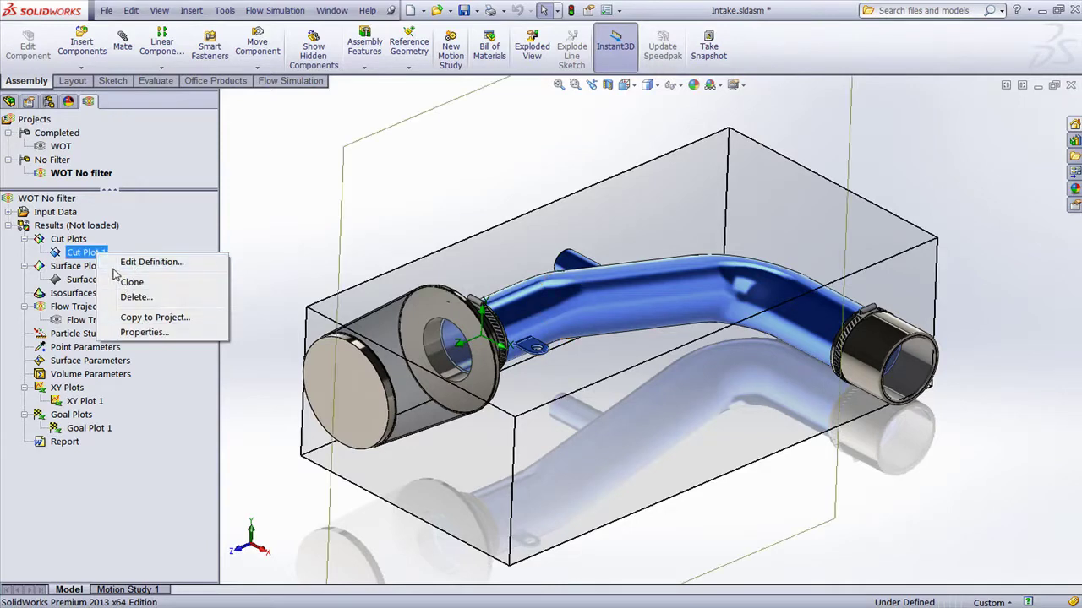
right_click(80, 225)
left_click(114, 233)
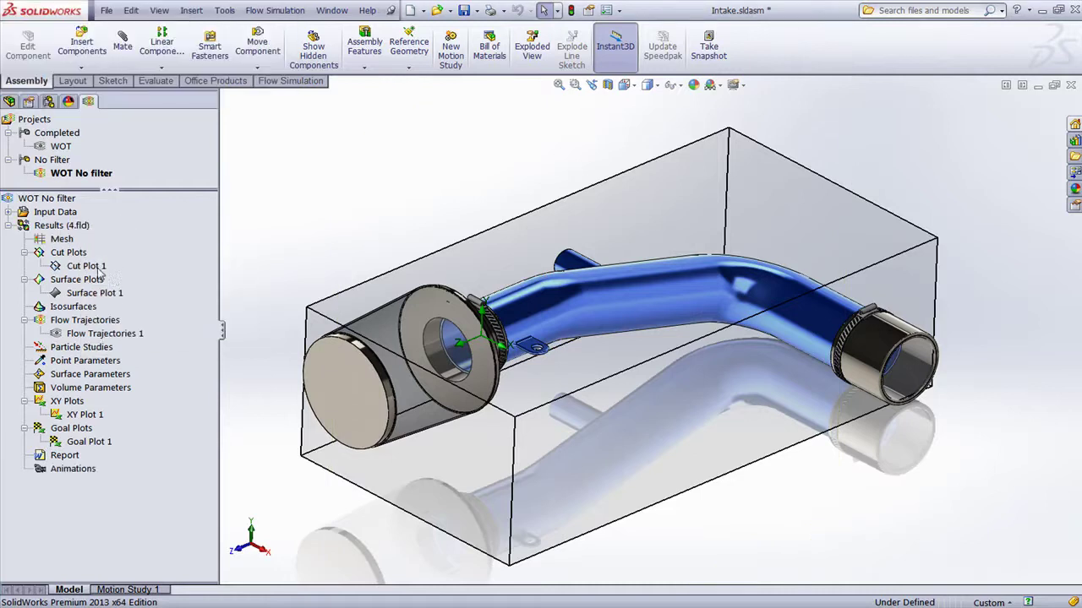
right_click(94, 267)
left_click(110, 292)
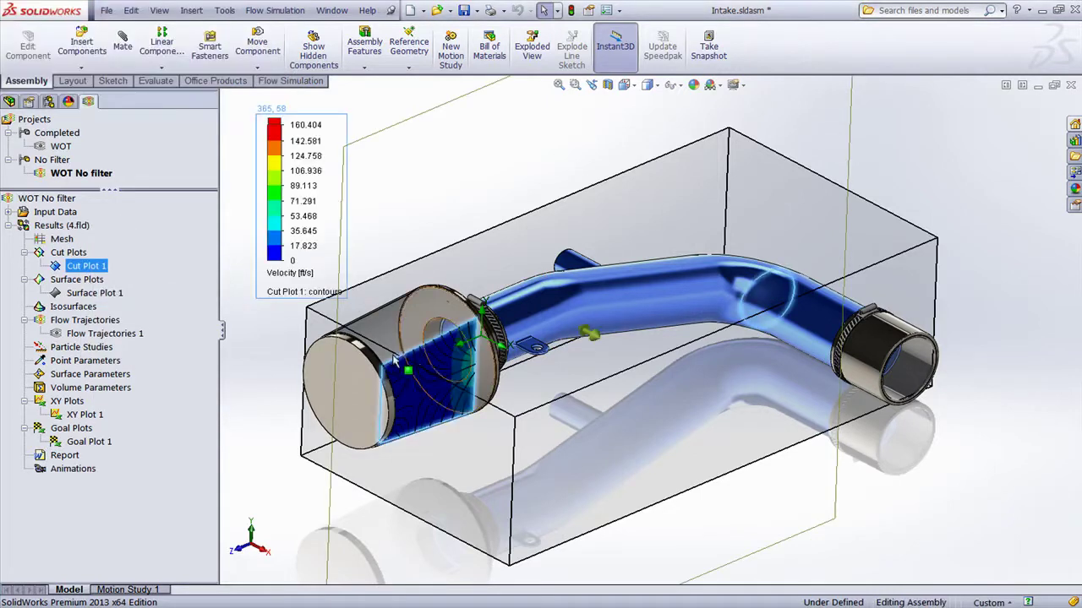
middle_click_drag(473, 325, 589, 346)
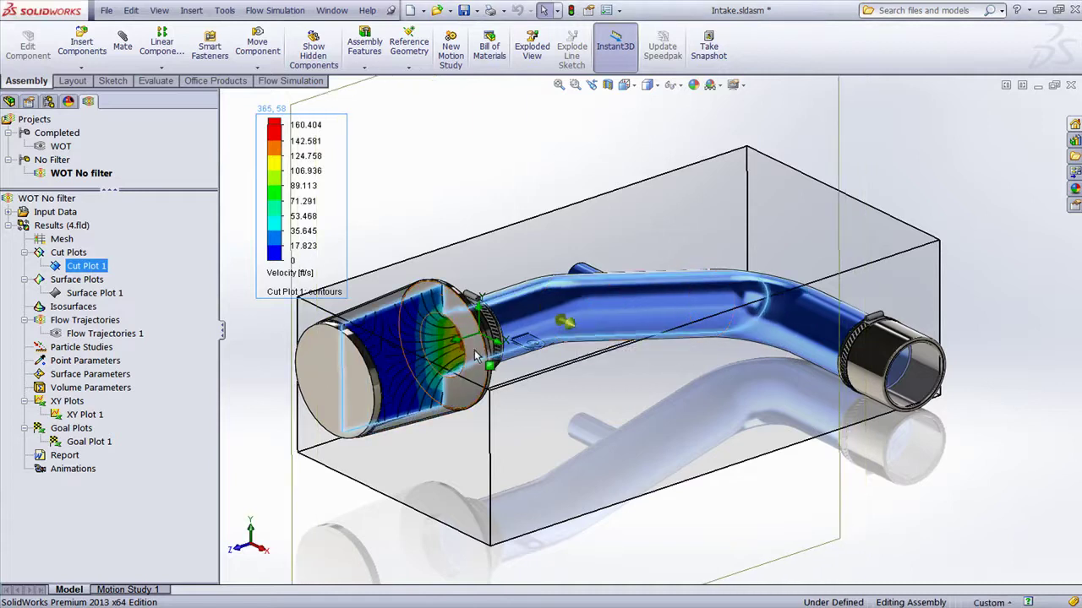
key("z")
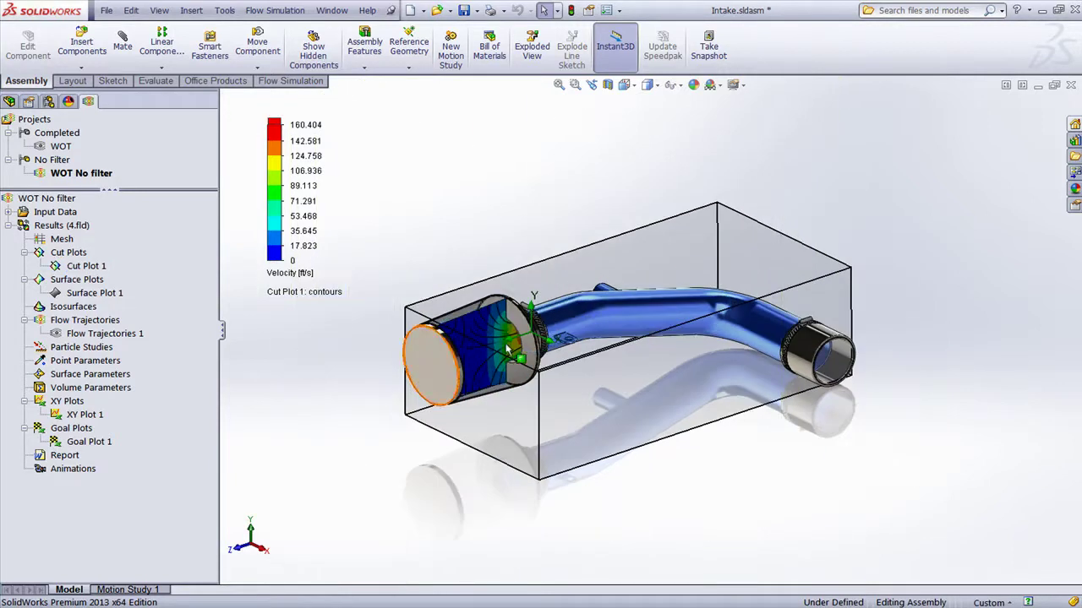
scroll(463, 360, "down", 5)
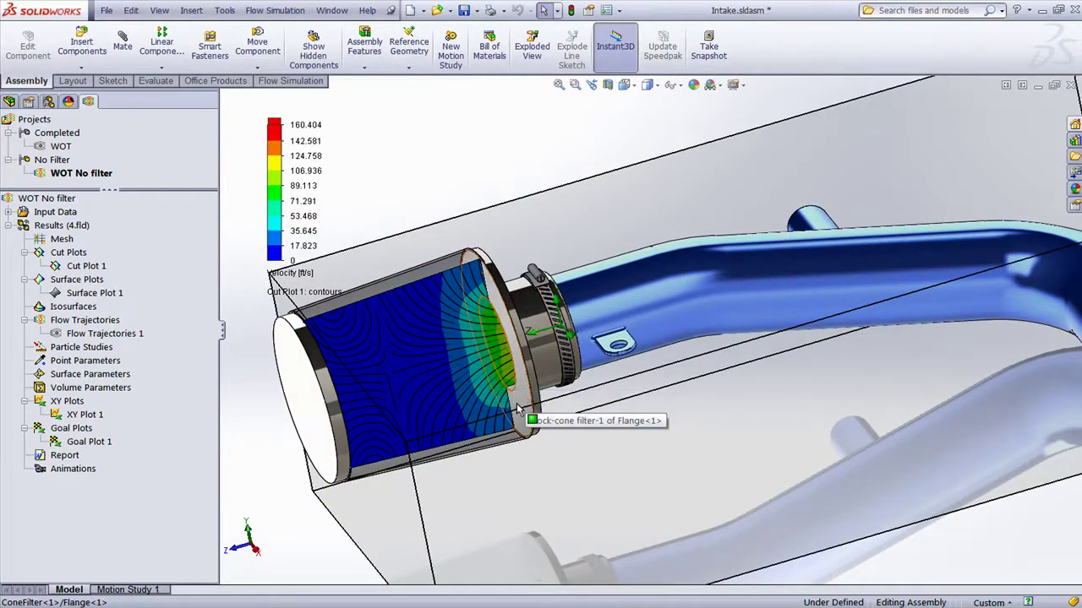
key("f")
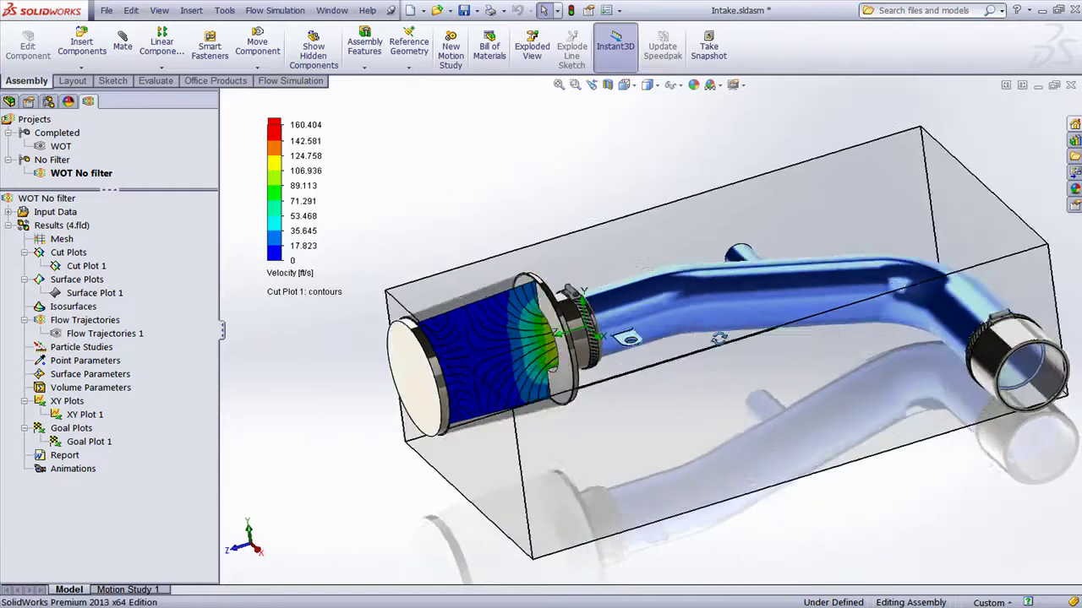
key("ctrl+7")
Hide Cut Plot 1 and fit the whole model in the view.
left_click(88, 268)
right_click(88, 271)
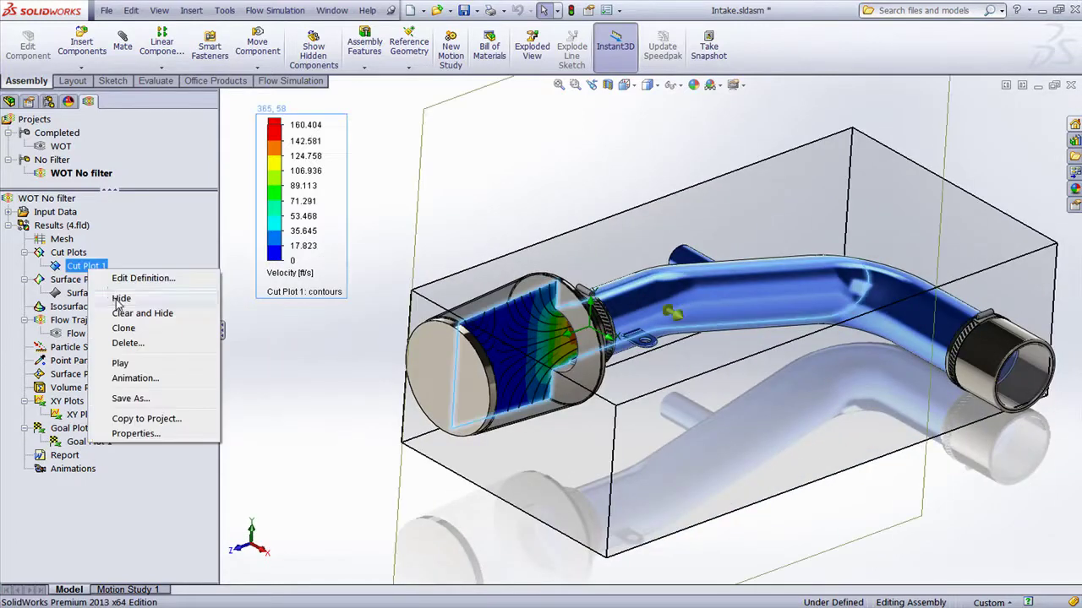
left_click(127, 294)
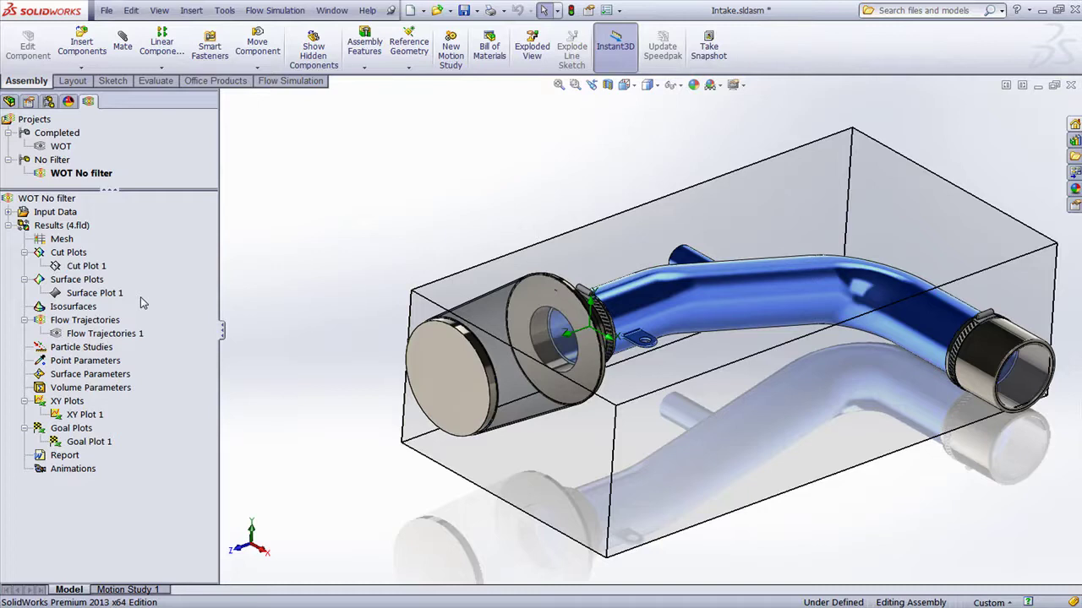
left_click(558, 84)
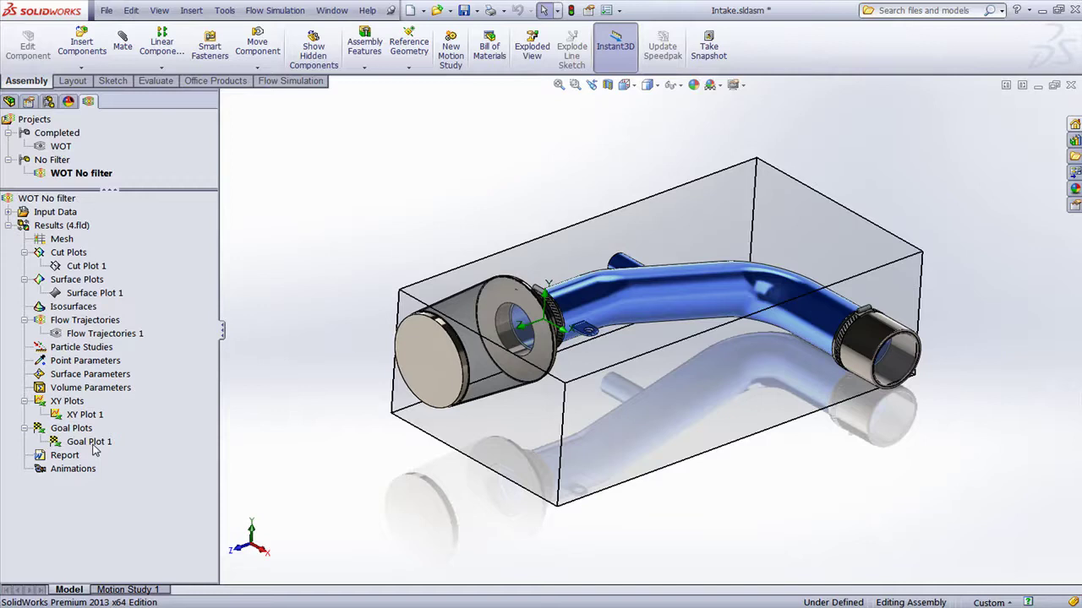
Compare Goal Plot 1 against the WOT (Completed) study via Results > Compare, then close it.
left_click(275, 10)
mouse_move(380, 187)
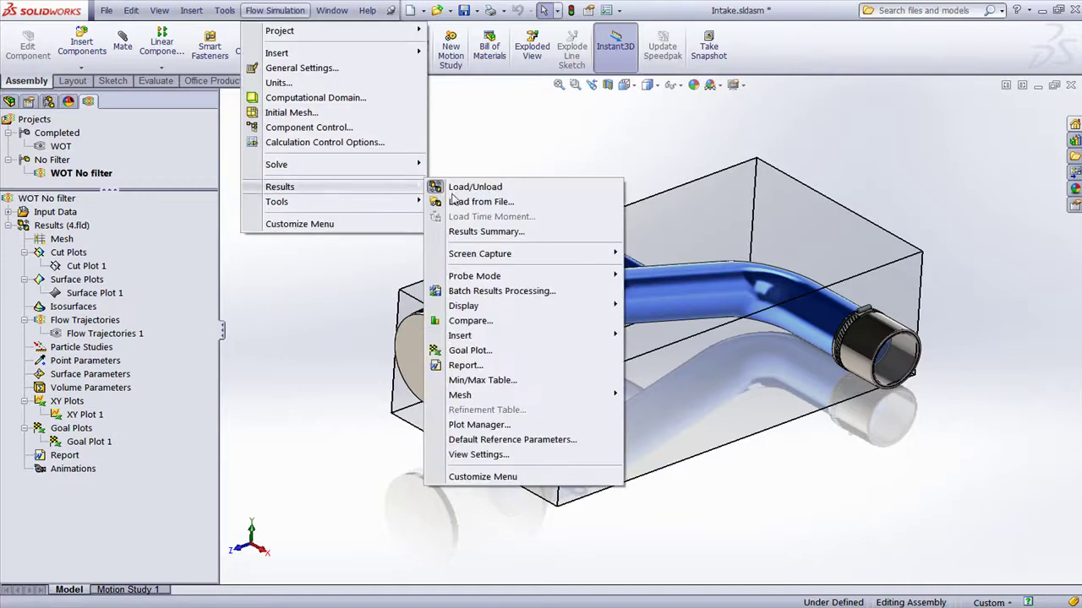
left_click(470, 320)
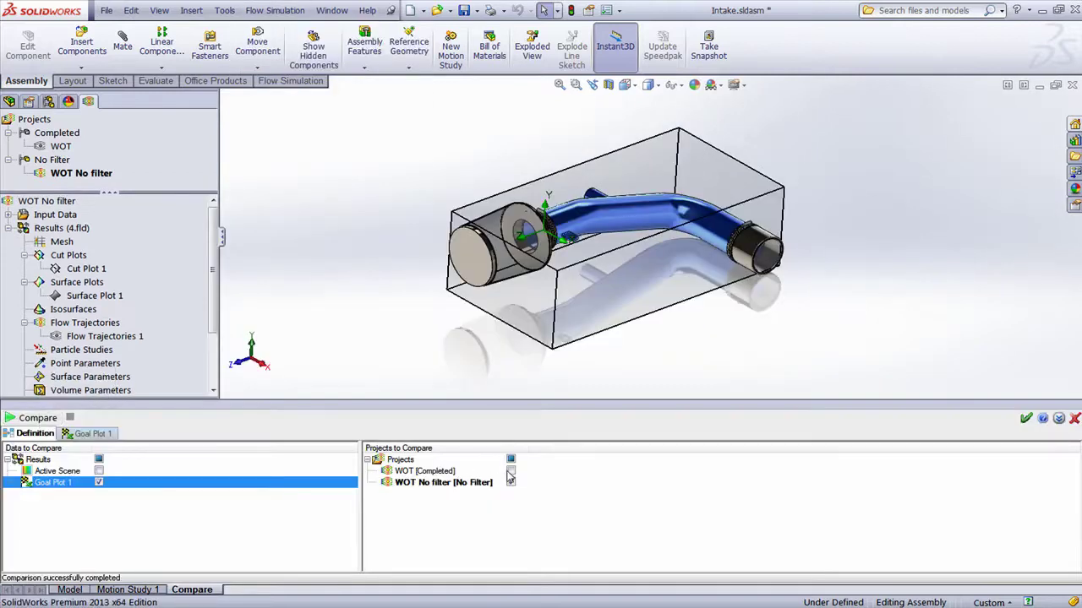
left_click(510, 471)
left_click(27, 418)
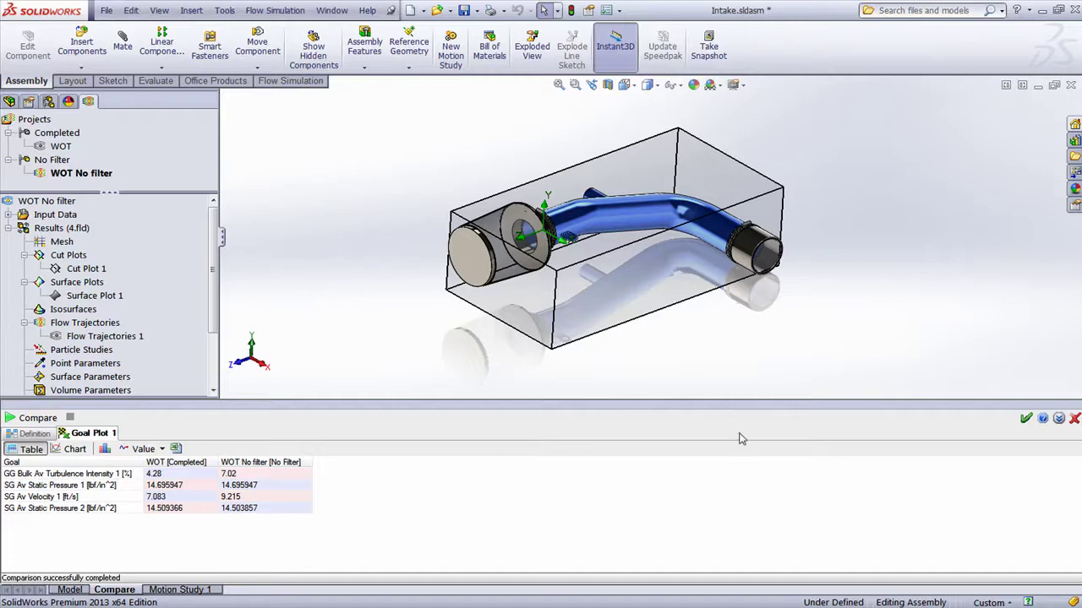
left_click(1026, 418)
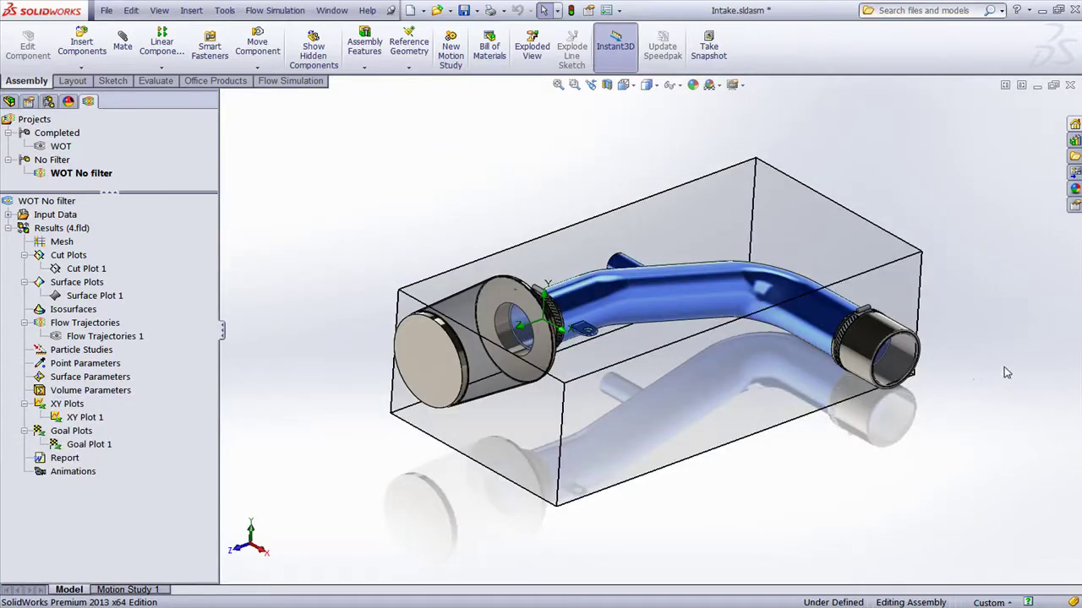